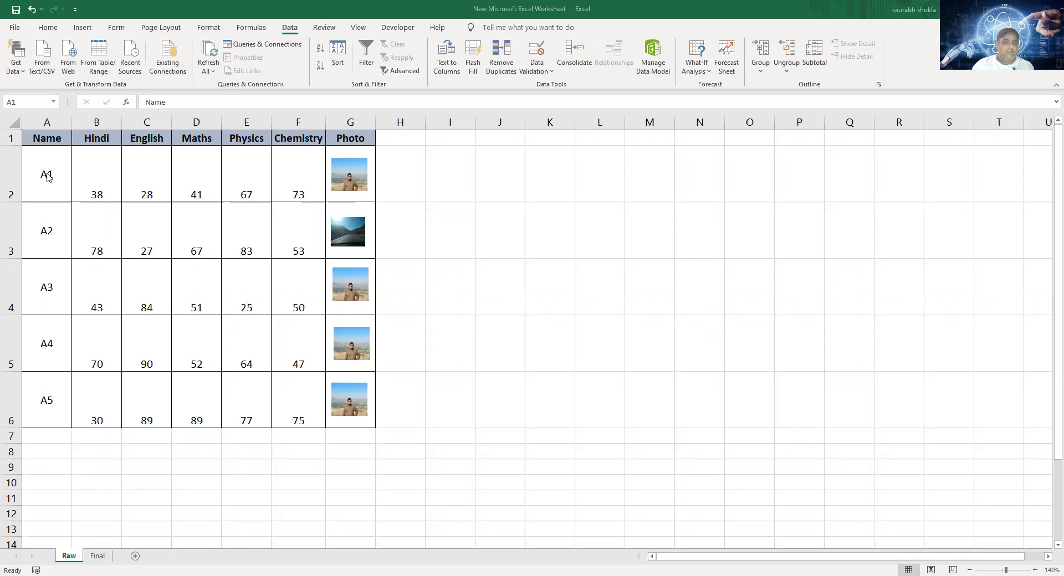
# Examine student A1's subject marks and photo in row 2 of the Raw sheet
pyautogui.click(67, 180)
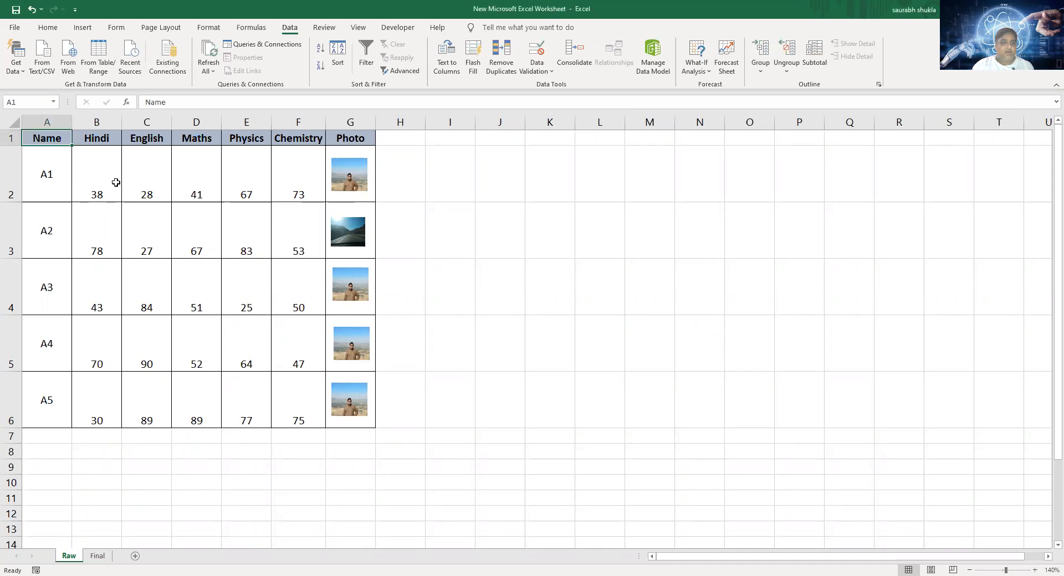
pyautogui.click(115, 180)
pyautogui.click(145, 181)
pyautogui.click(214, 179)
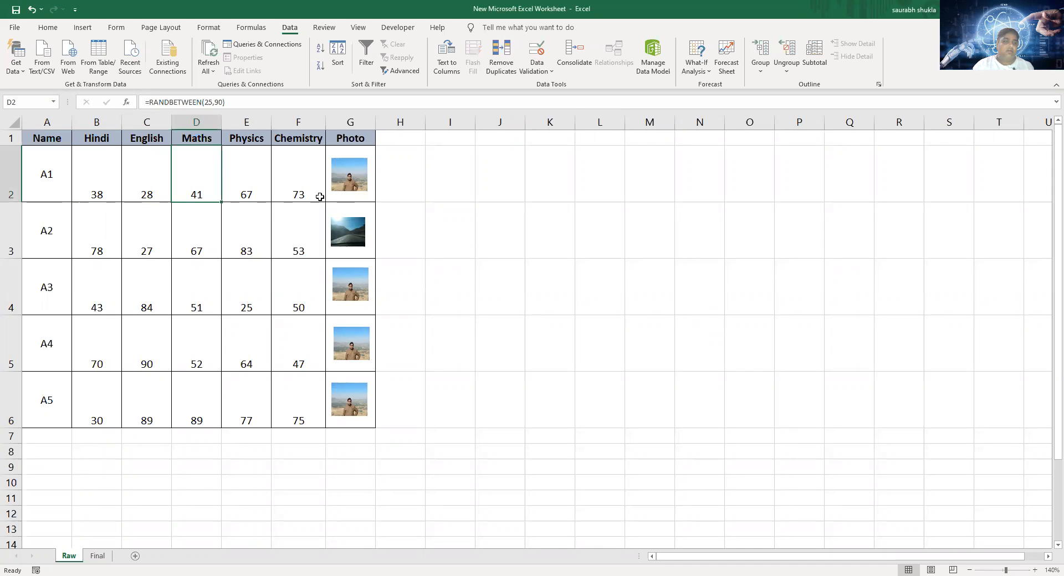
pyautogui.click(247, 163)
pyautogui.click(300, 163)
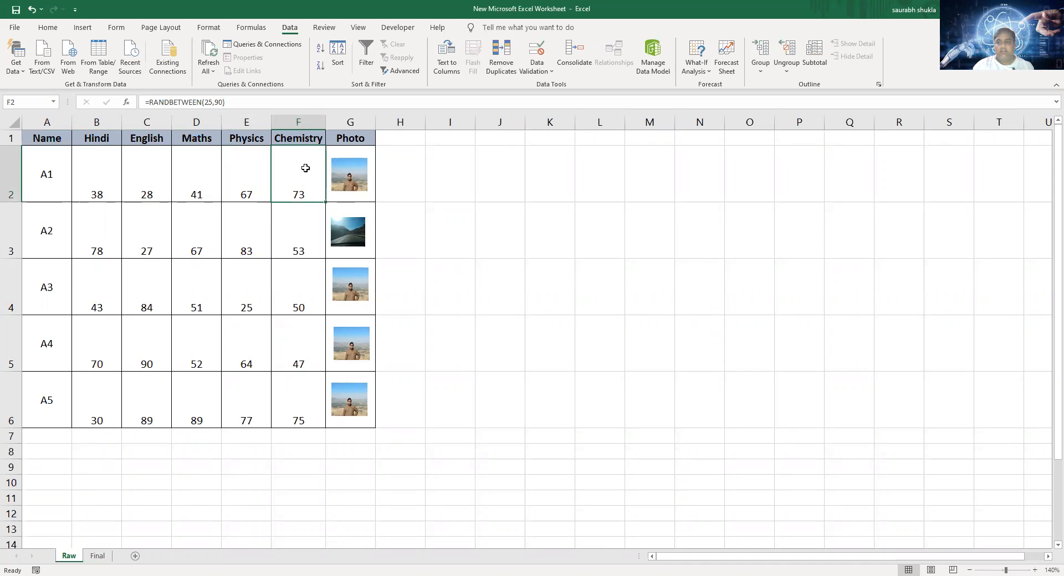
pyautogui.moveTo(97, 179); pyautogui.dragTo(357, 176)
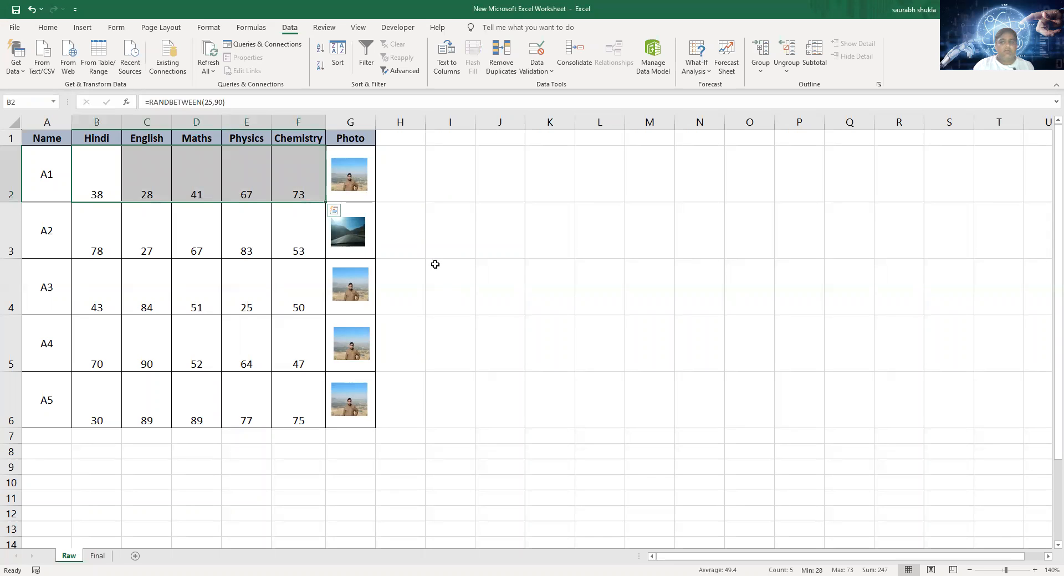
pyautogui.click(484, 180)
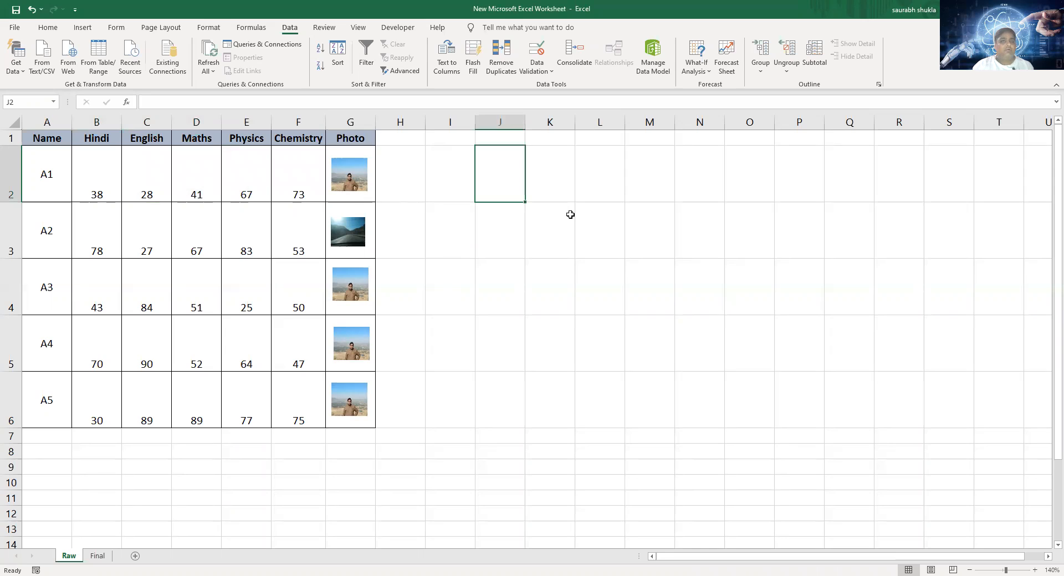
# Look up the Format command among All Commands in the ribbon customization options
pyautogui.click(209, 28)
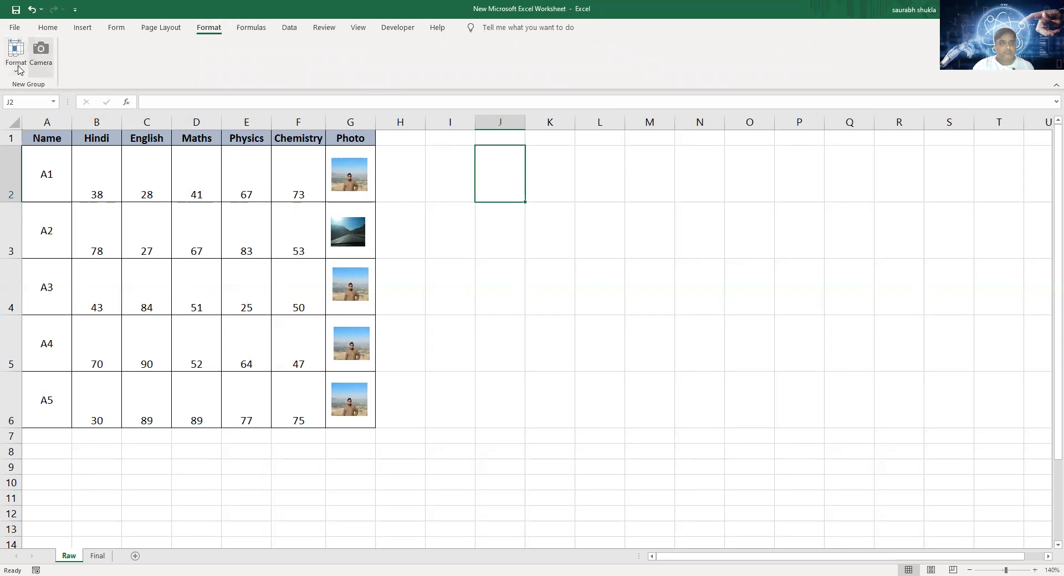
pyautogui.rightClick(302, 73)
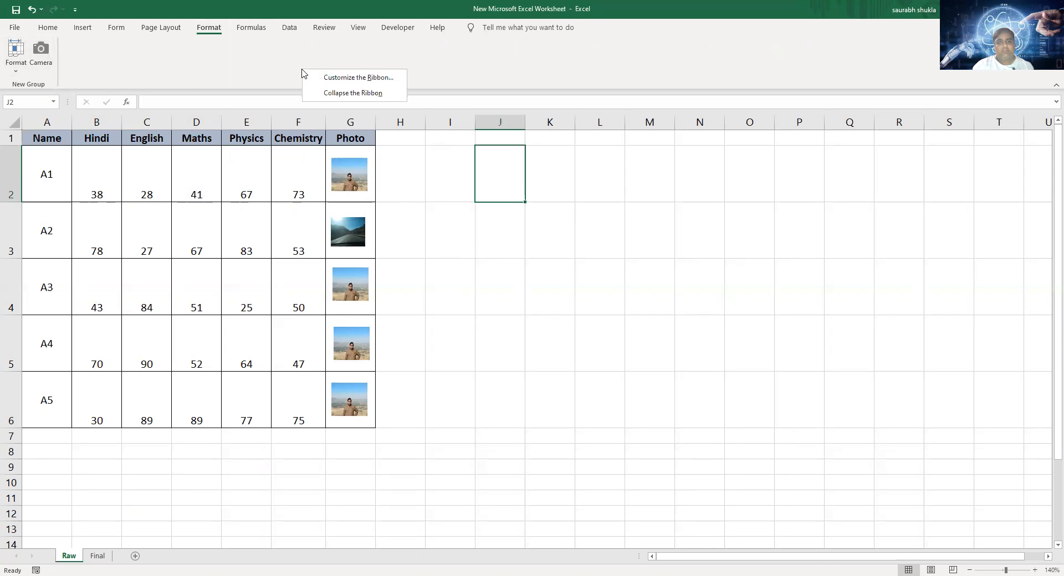
pyautogui.click(359, 79)
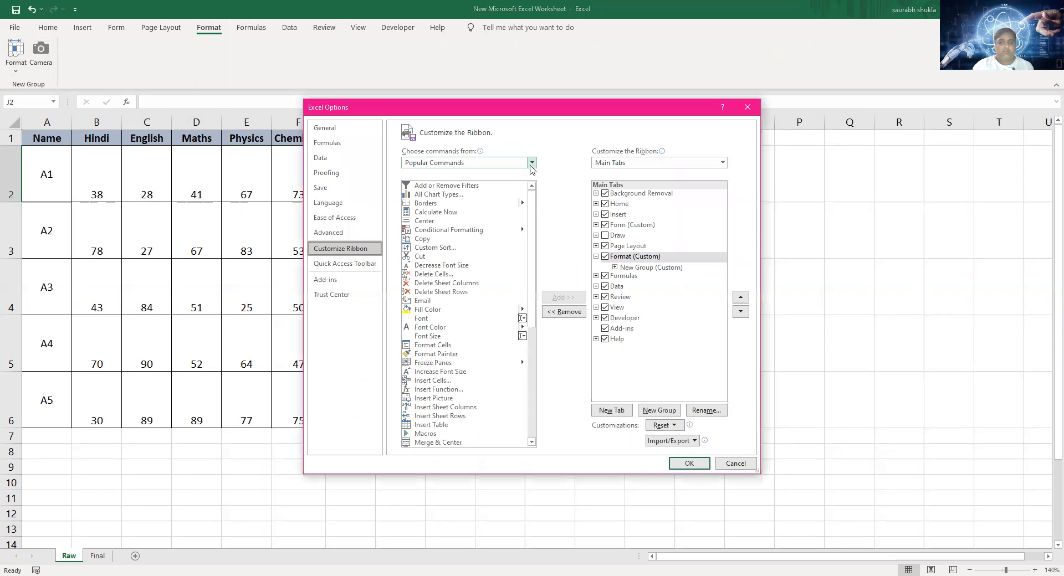
pyautogui.click(464, 195)
pyautogui.moveTo(533, 196); pyautogui.dragTo(533, 275)
pyautogui.scroll(-10, 521, 267)
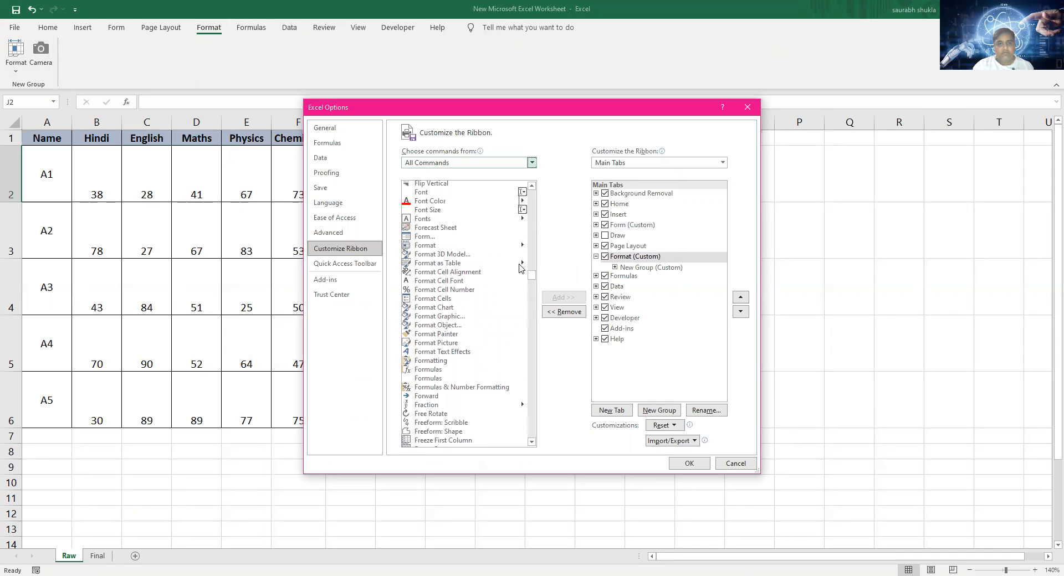
pyautogui.click(434, 247)
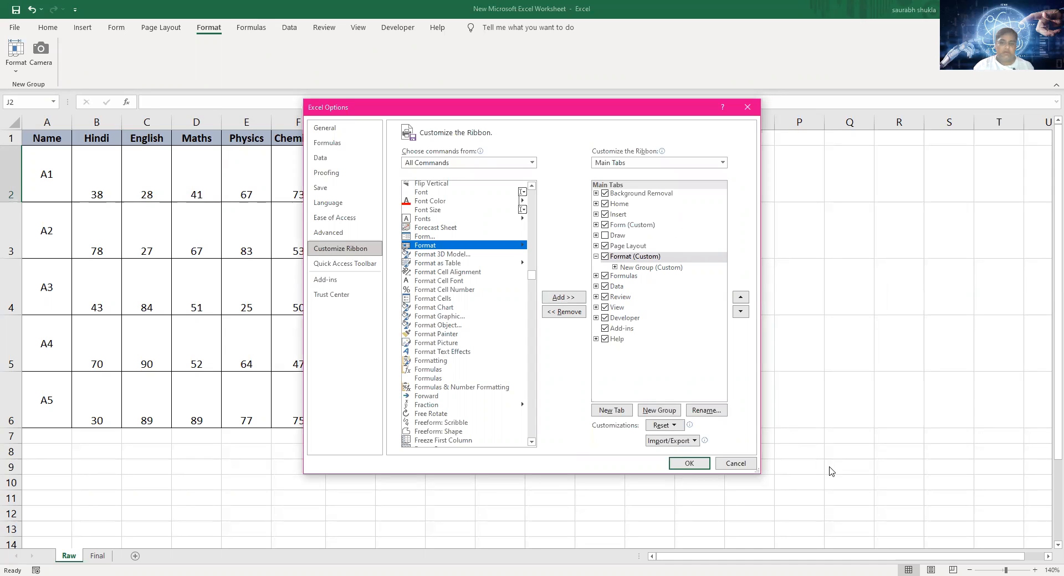
pyautogui.click(676, 466)
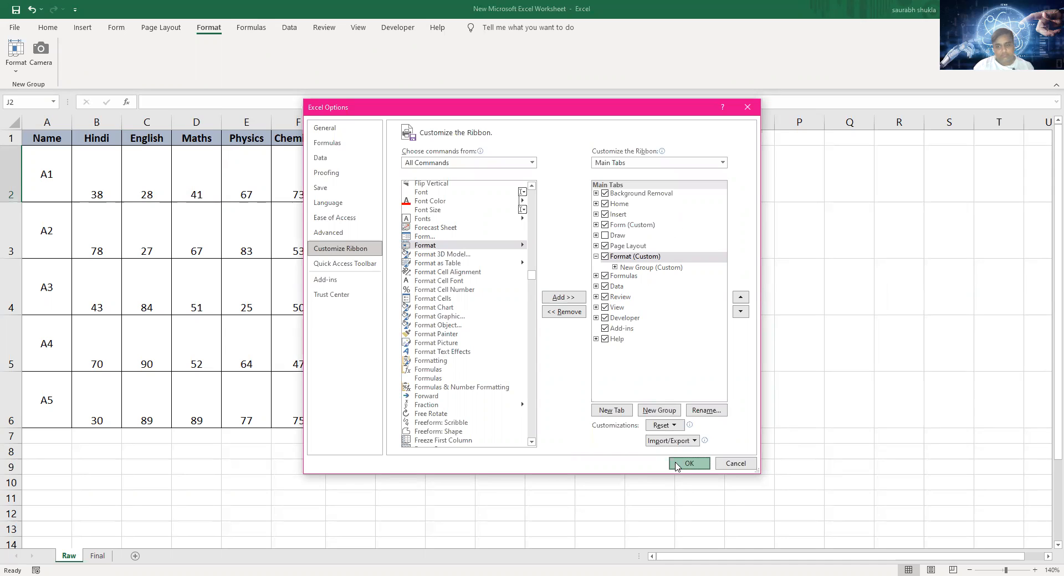
pyautogui.click(677, 439)
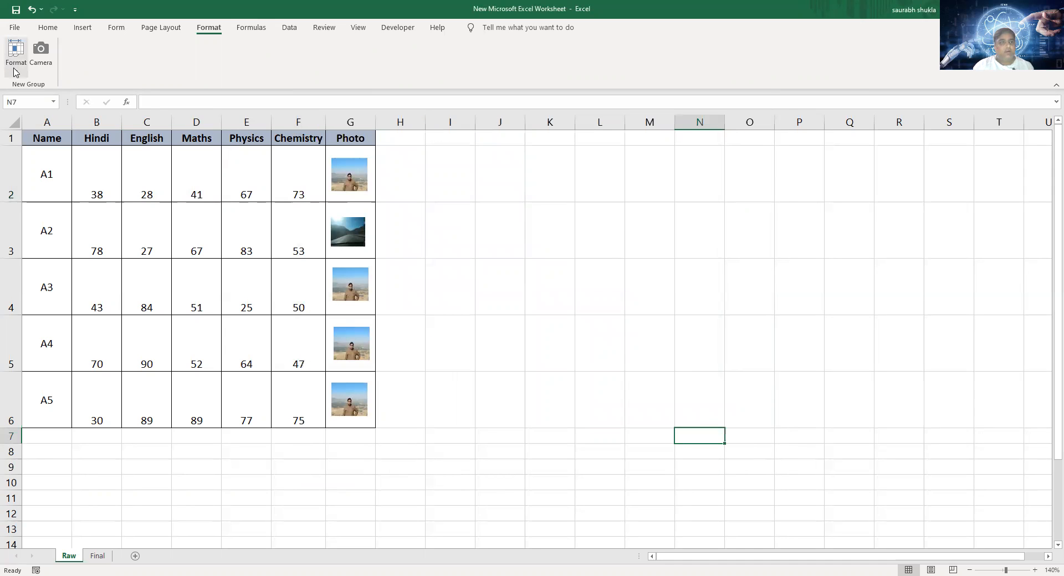
pyautogui.click(16, 62)
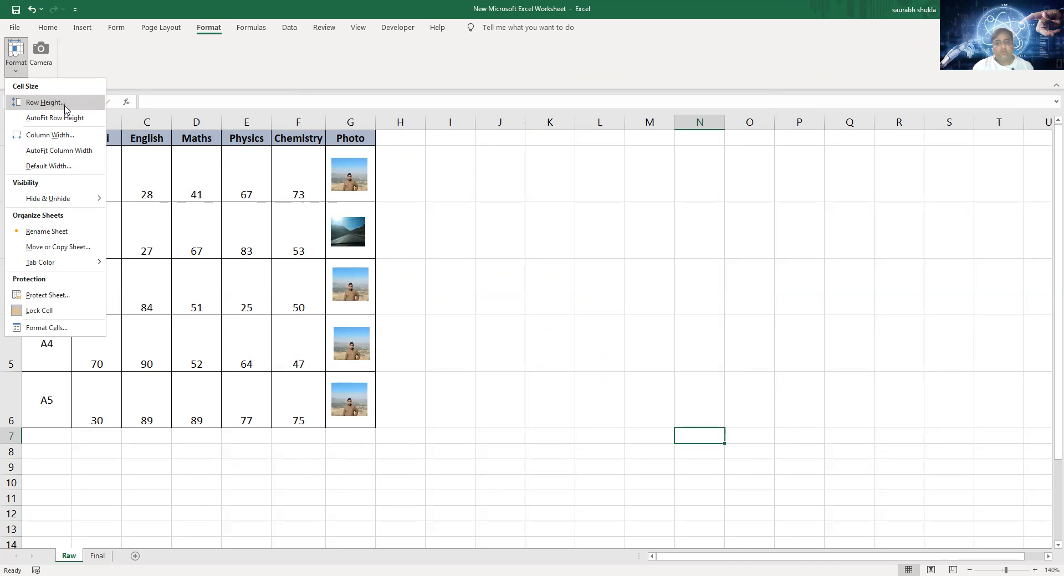
pyautogui.click(45, 102)
pyautogui.click(660, 339)
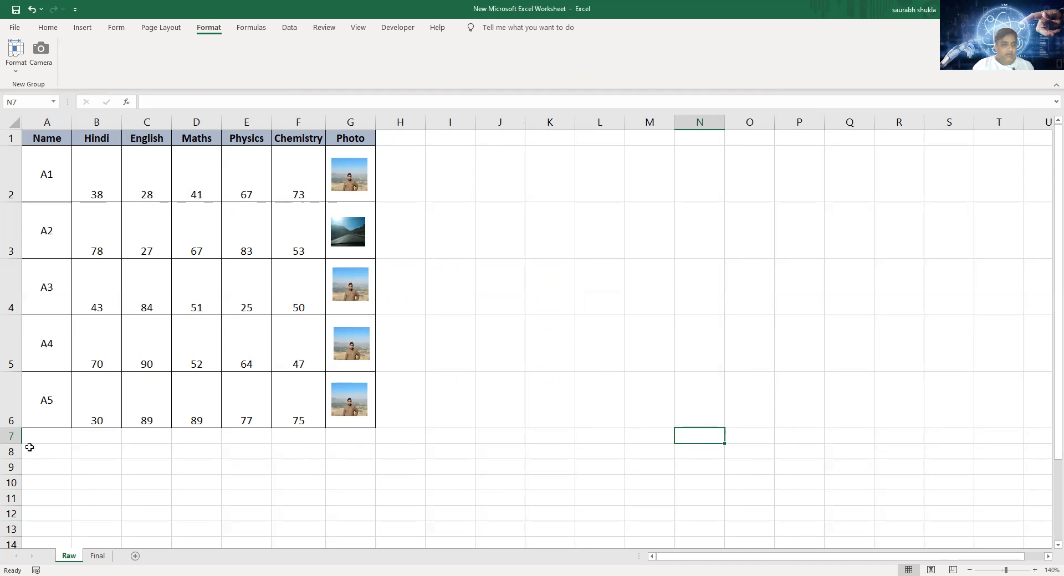
# Set the height of the empty rows 8 to 12 to 55
pyautogui.click(11, 451)
pyautogui.keyDown('shift'); pyautogui.click(11, 514); pyautogui.keyUp('shift')
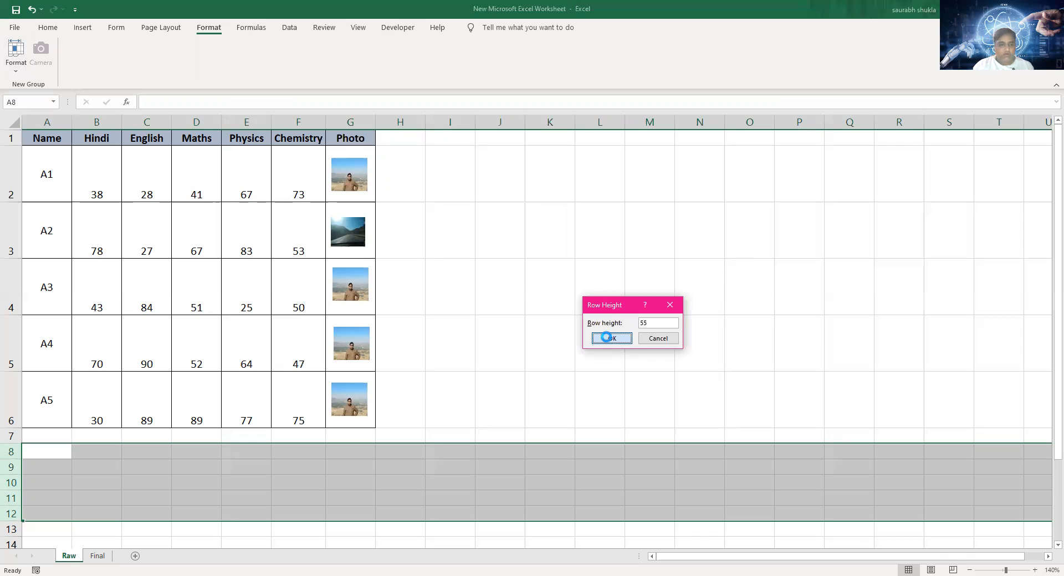
pyautogui.click(610, 338)
pyautogui.click(54, 464)
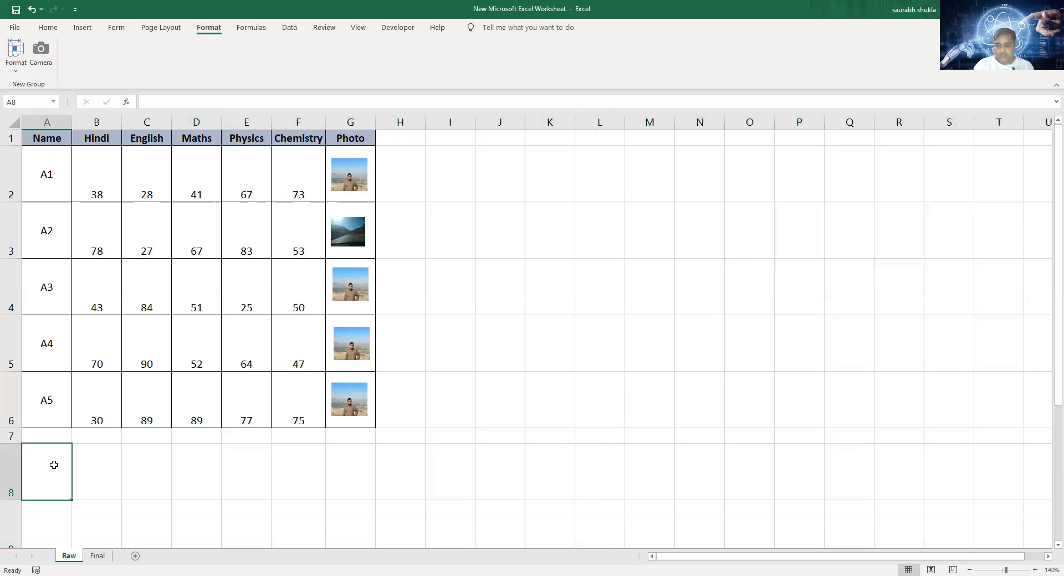
# Look over the resized rows 8 to 12 and return to the Name header cell
pyautogui.press('Down')
pyautogui.press('Down')
pyautogui.press('Down')
pyautogui.press('Down')
pyautogui.press('Down')
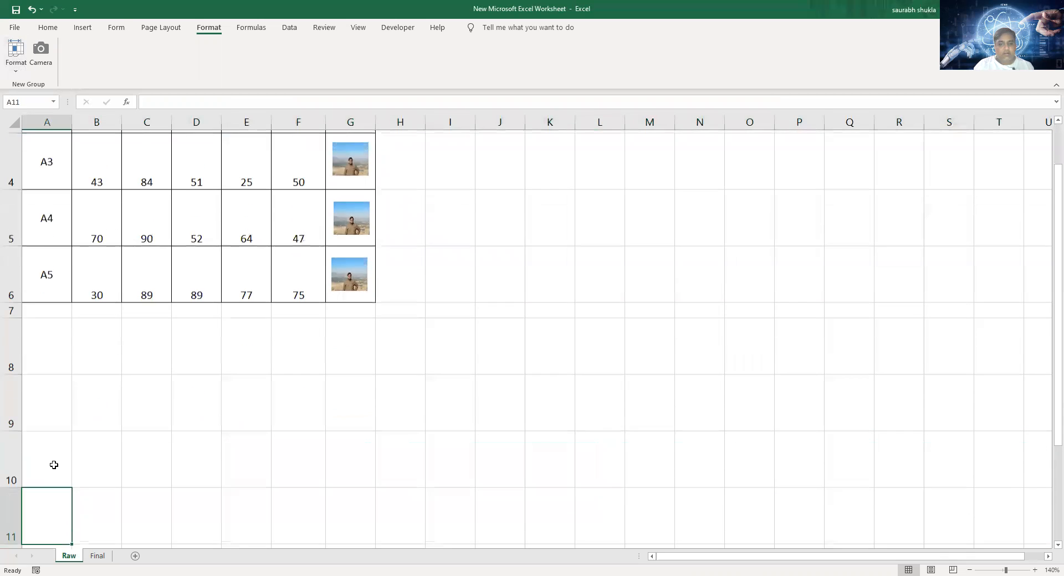
pyautogui.press('Up')
pyautogui.press('Up')
pyautogui.press('Up')
pyautogui.press('Up')
pyautogui.press('Up')
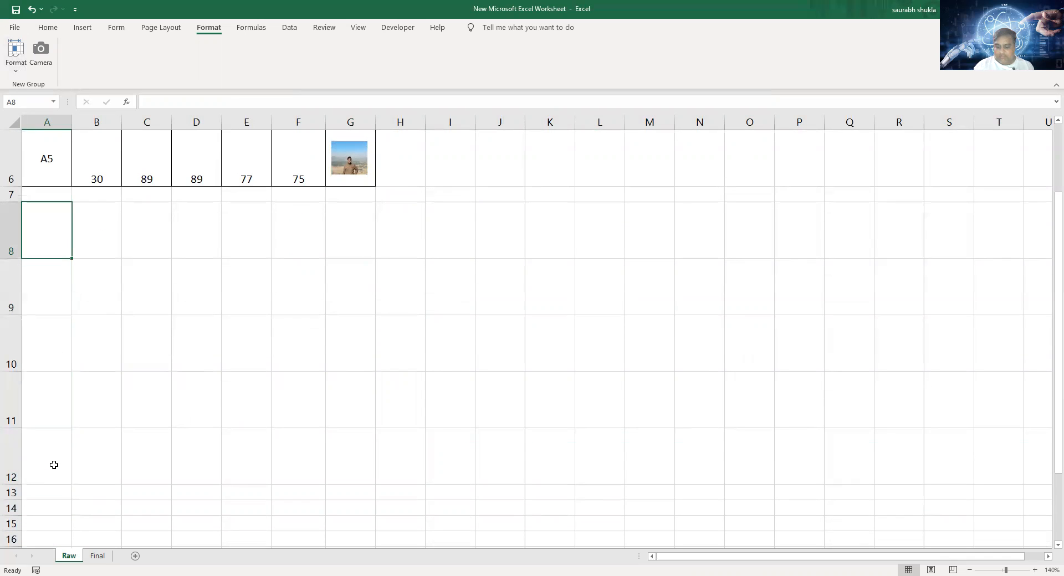
pyautogui.press('Up')
pyautogui.press('Up')
pyautogui.press('Up')
pyautogui.press('Up')
pyautogui.press('Up')
pyautogui.press('Up')
pyautogui.press('Up')
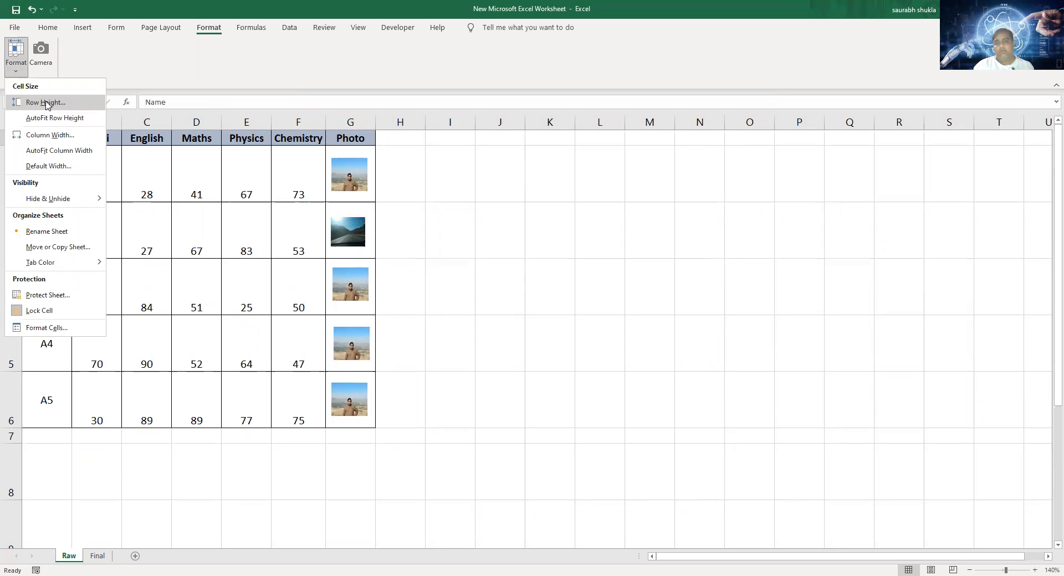
pyautogui.click(516, 249)
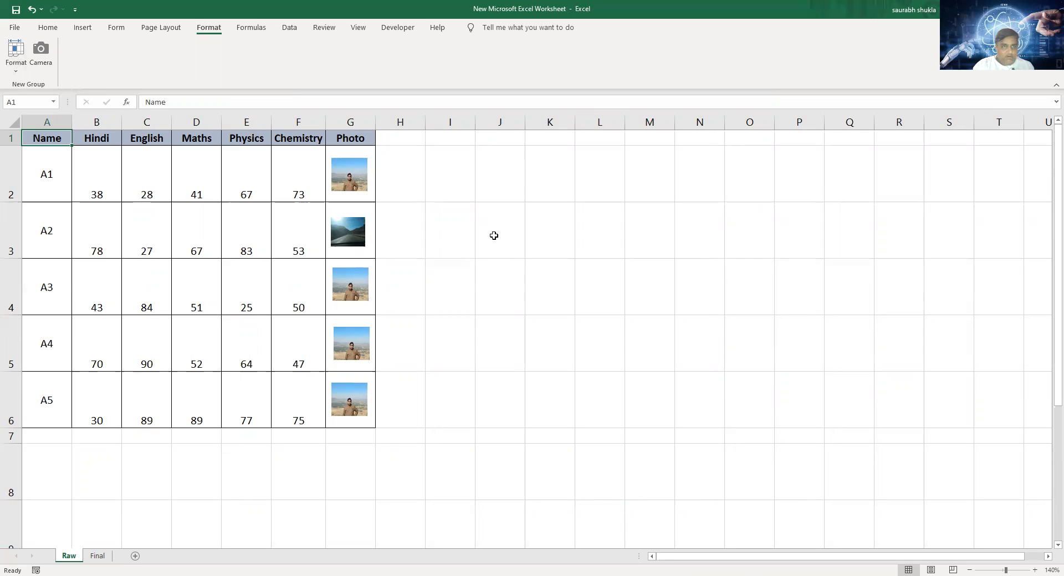
# Filter the Raw sheet's table by Name to show only A4, and remove the filter after checking the photos
pyautogui.click(63, 34)
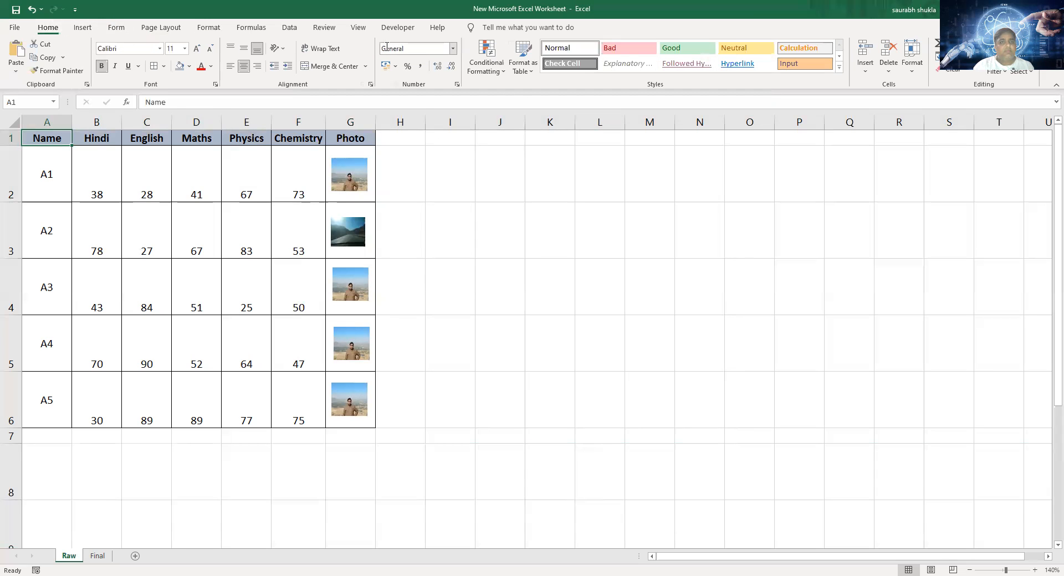
pyautogui.click(290, 28)
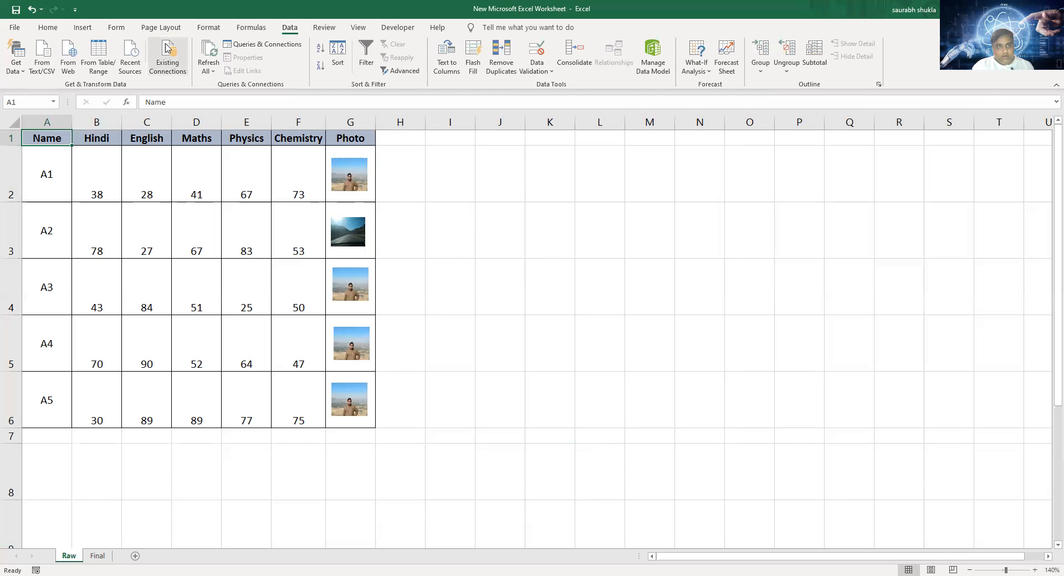
pyautogui.click(364, 54)
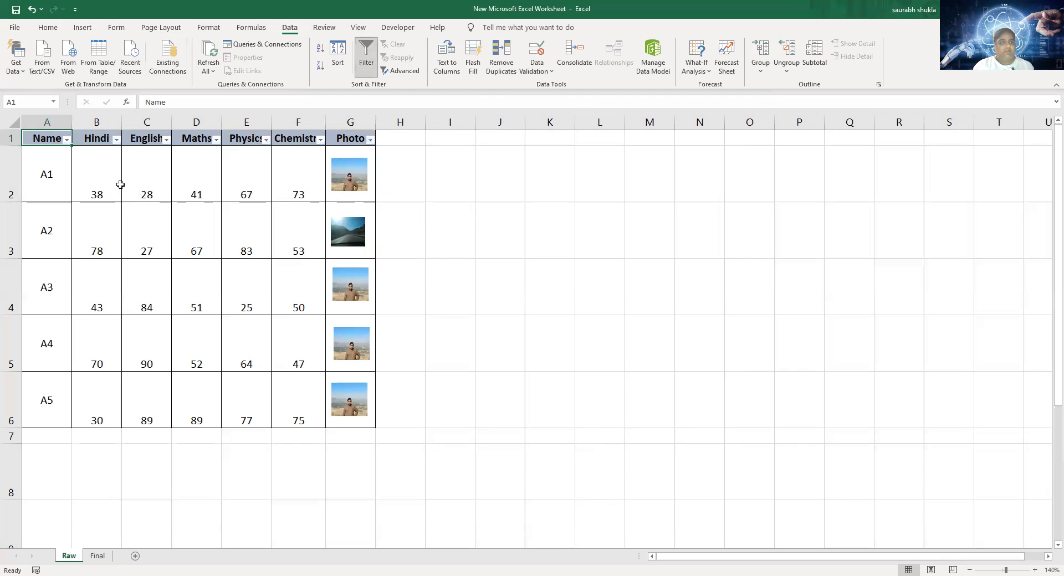
pyautogui.click(67, 139)
pyautogui.click(50, 271)
pyautogui.click(33, 310)
pyautogui.click(79, 373)
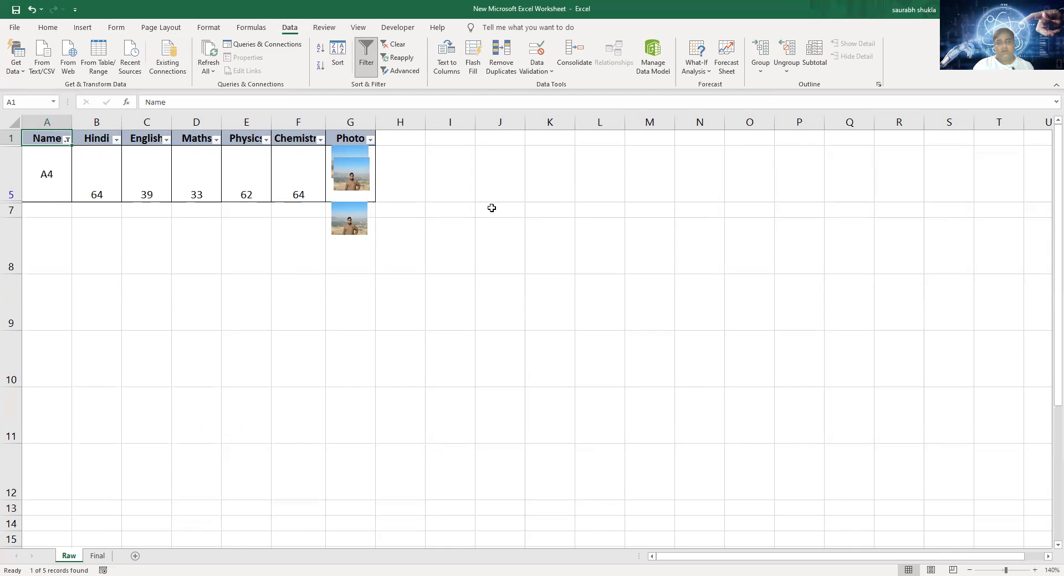
pyautogui.click(370, 59)
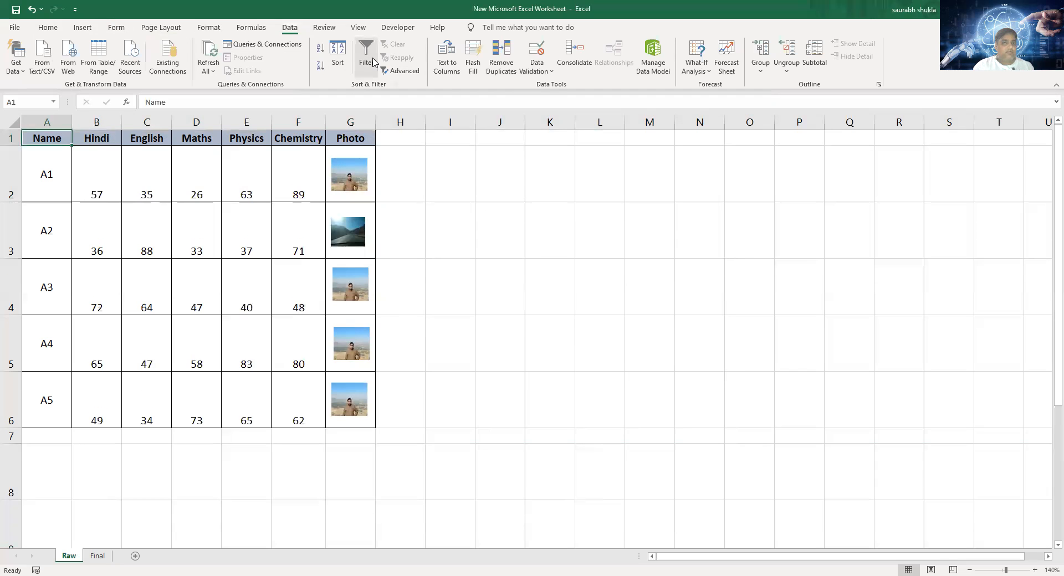
# Filter the Raw sheet's table by Name to show only A1, and turn the filter off again
pyautogui.click(361, 56)
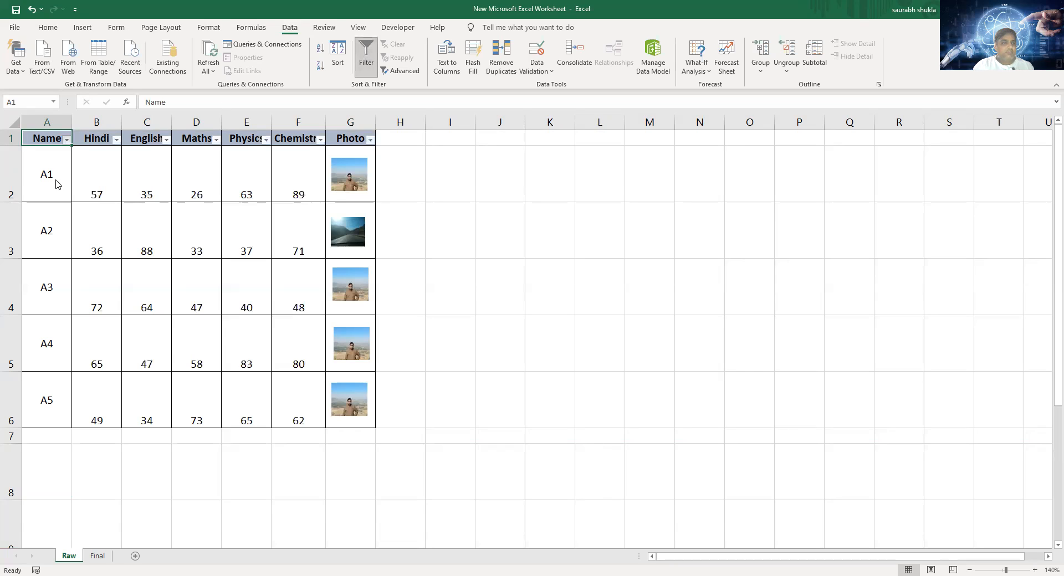
pyautogui.click(66, 139)
pyautogui.click(49, 271)
pyautogui.click(43, 281)
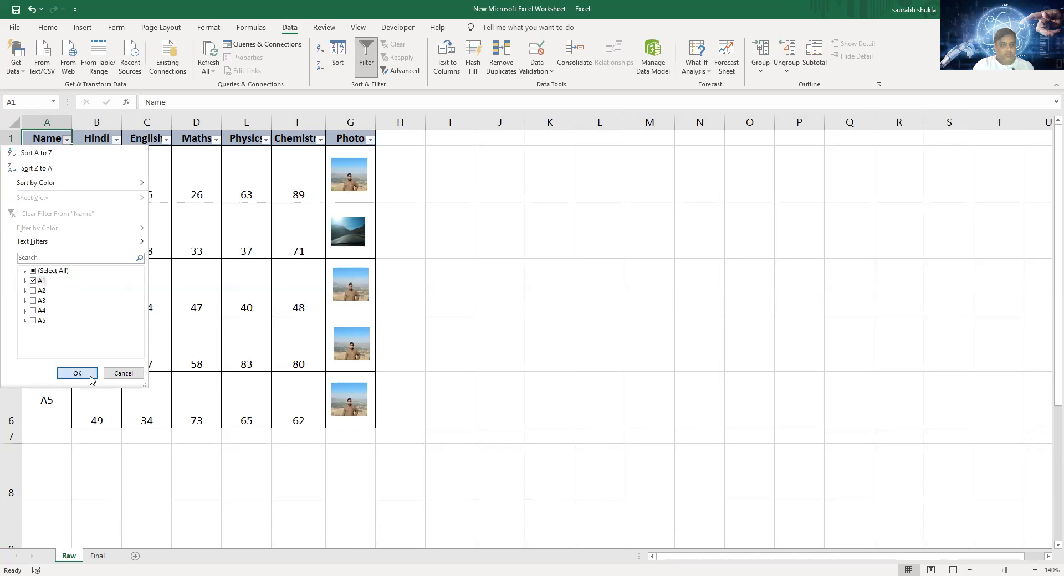
pyautogui.click(78, 374)
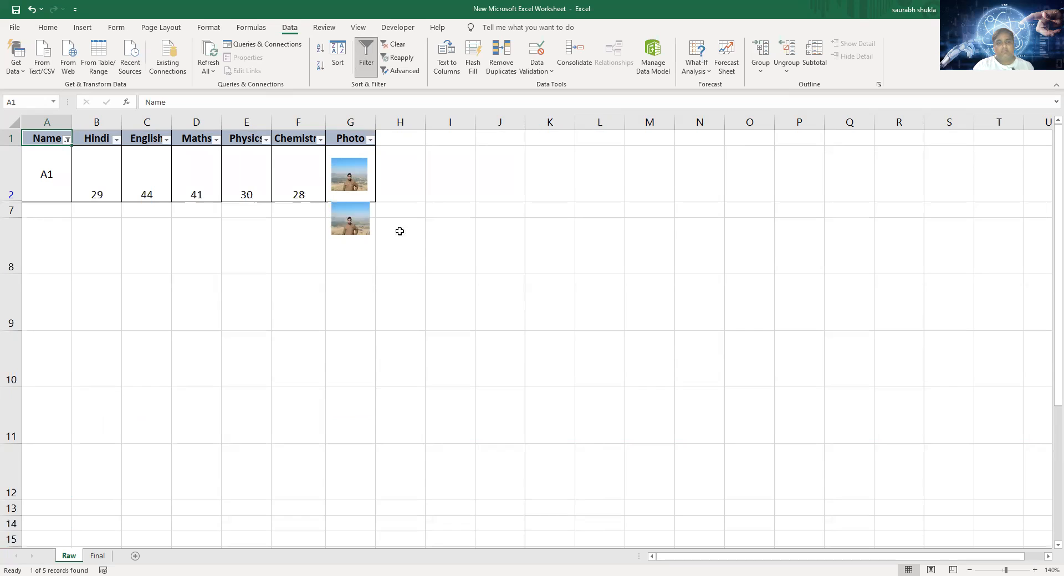
pyautogui.click(369, 61)
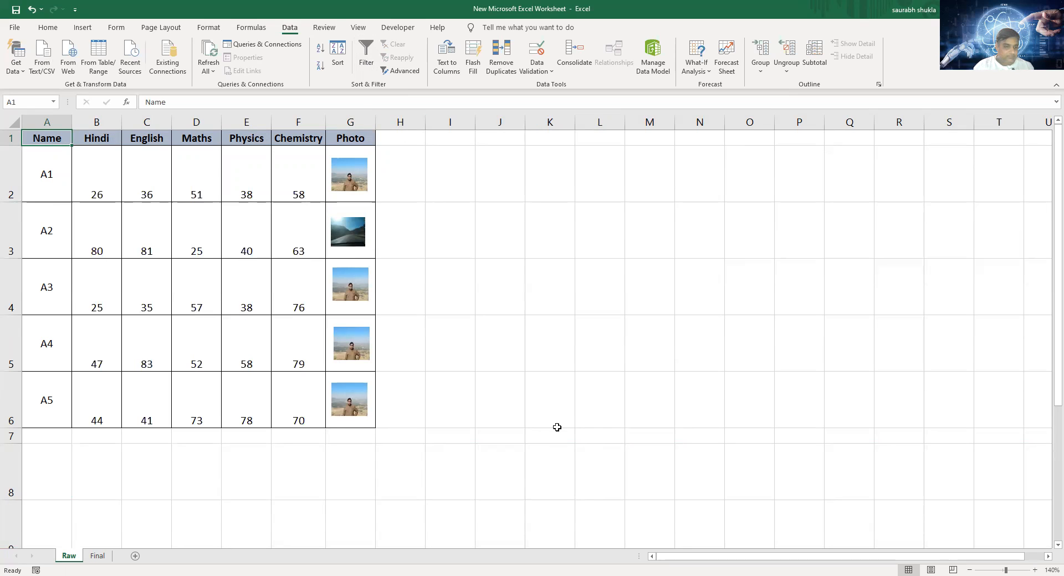
# Add filters to the table on the Final sheet and show only A2 in the Name column
pyautogui.click(97, 556)
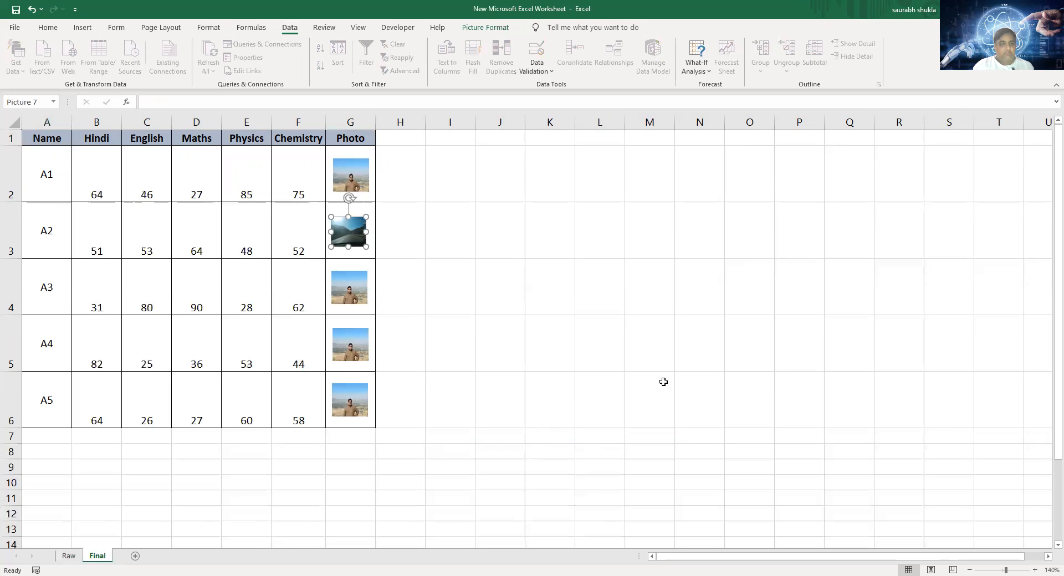
pyautogui.click(560, 218)
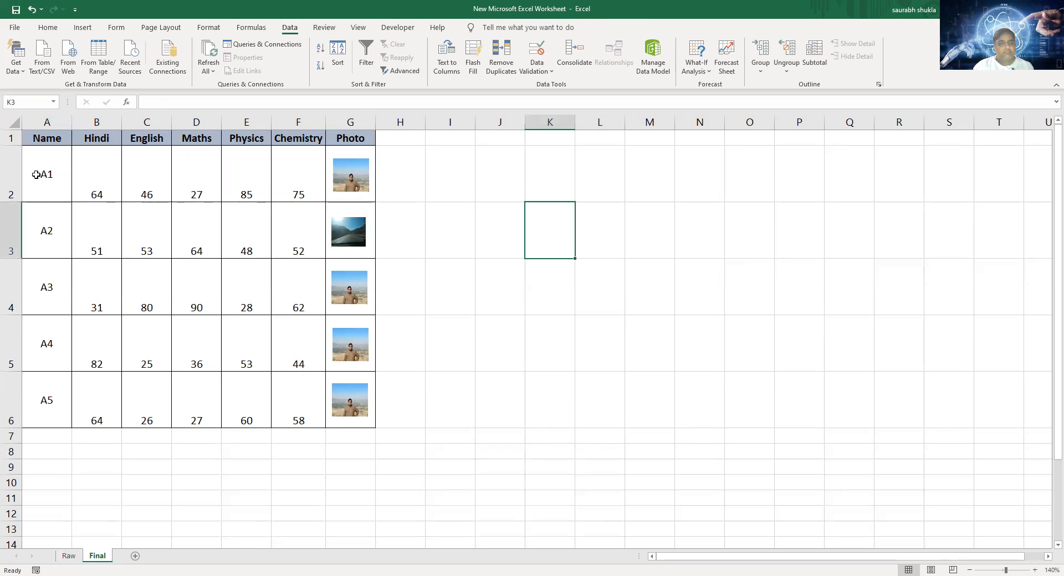
pyautogui.click(61, 139)
pyautogui.click(366, 55)
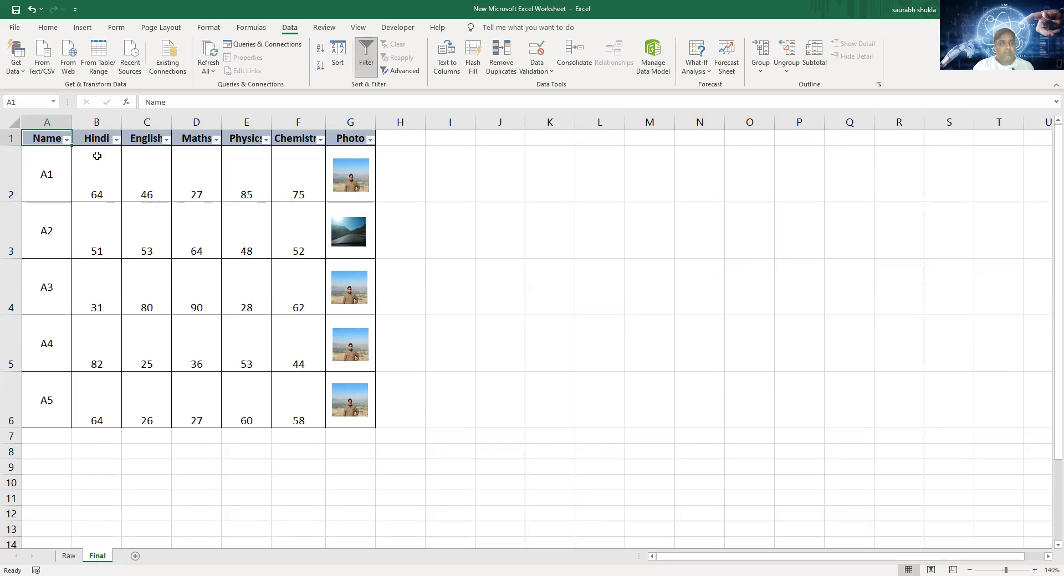
pyautogui.click(67, 139)
pyautogui.click(34, 270)
pyautogui.click(39, 290)
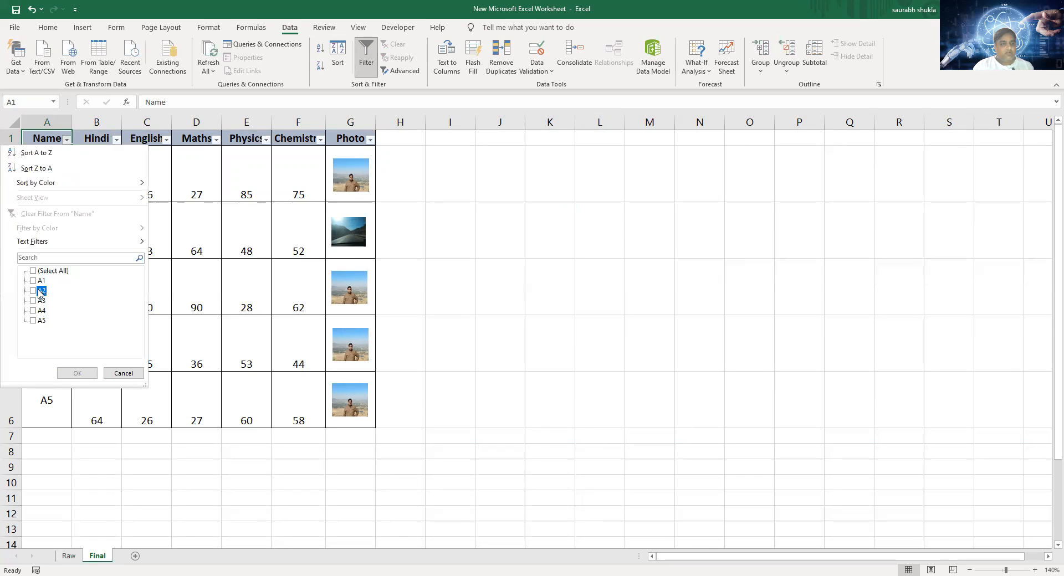
pyautogui.click(77, 373)
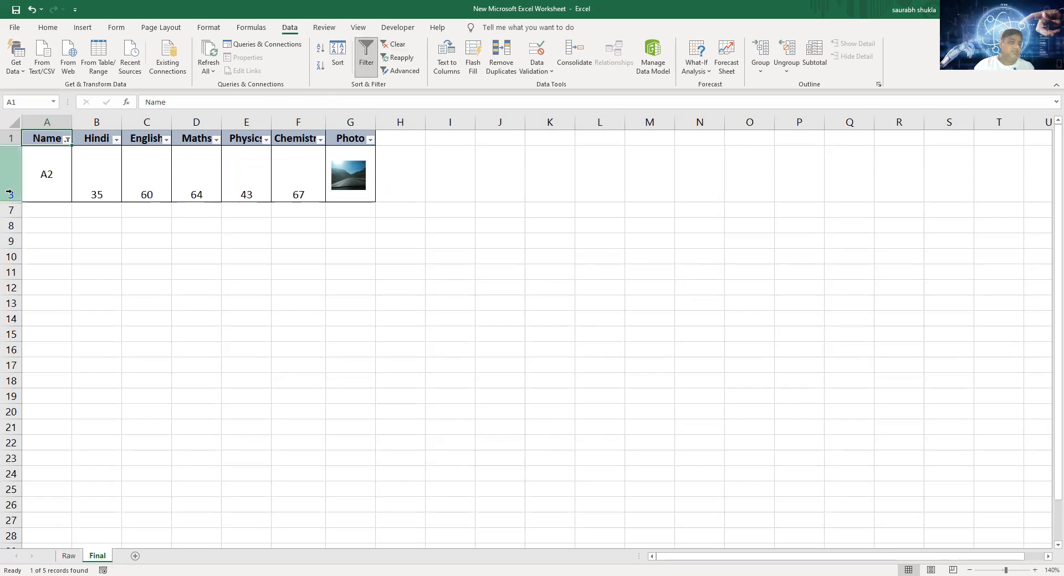
# Extend the Final sheet's Name filter to show both A1 and A2, and remove the filters from the table
pyautogui.click(66, 139)
pyautogui.click(33, 280)
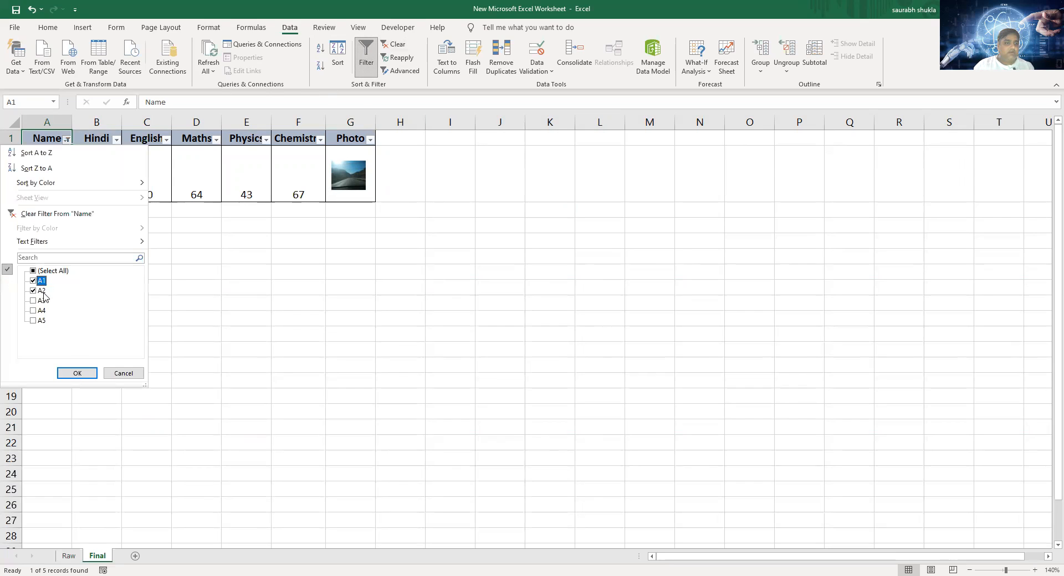
pyautogui.click(77, 373)
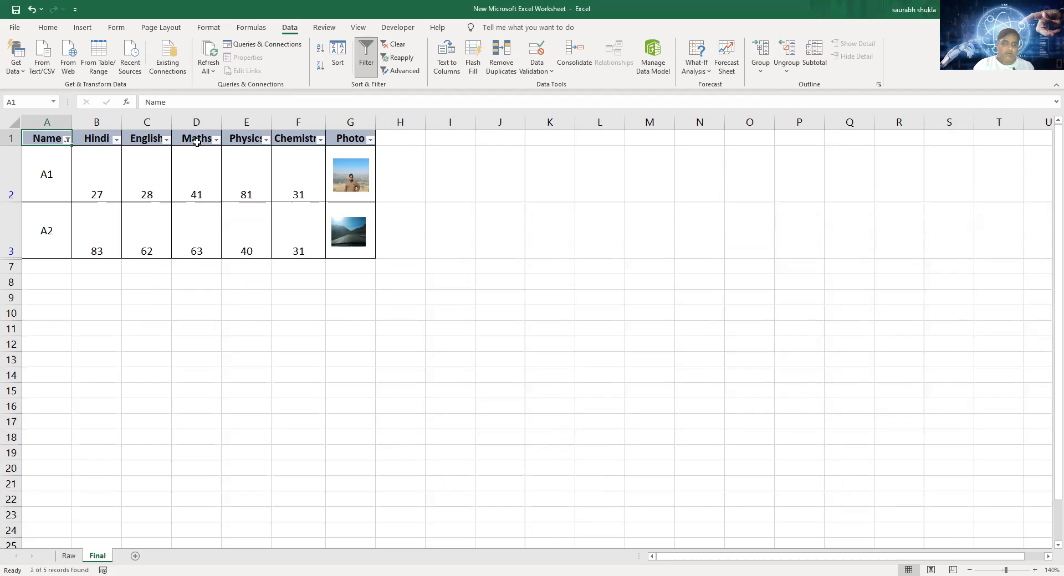
pyautogui.click(372, 59)
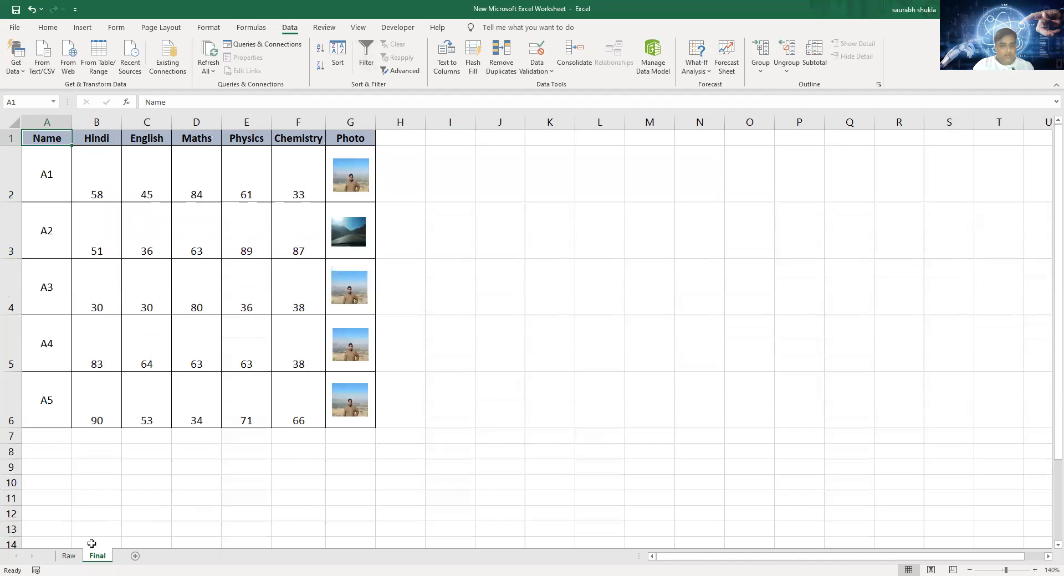
# Apply green gradient data bars to all subject marks in B2:F6 on the Raw sheet
pyautogui.click(72, 557)
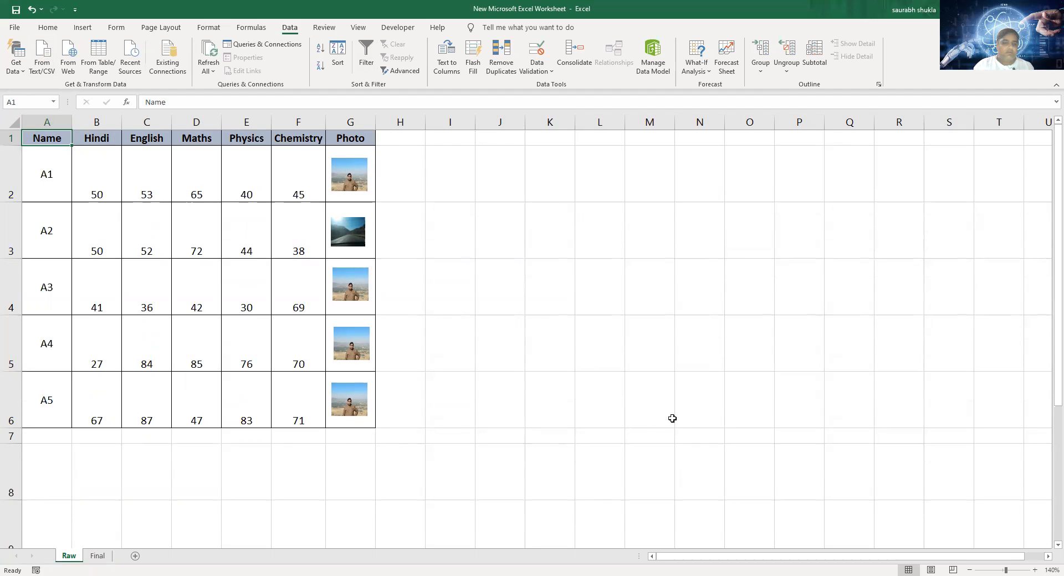
pyautogui.moveTo(105, 171); pyautogui.dragTo(273, 387)
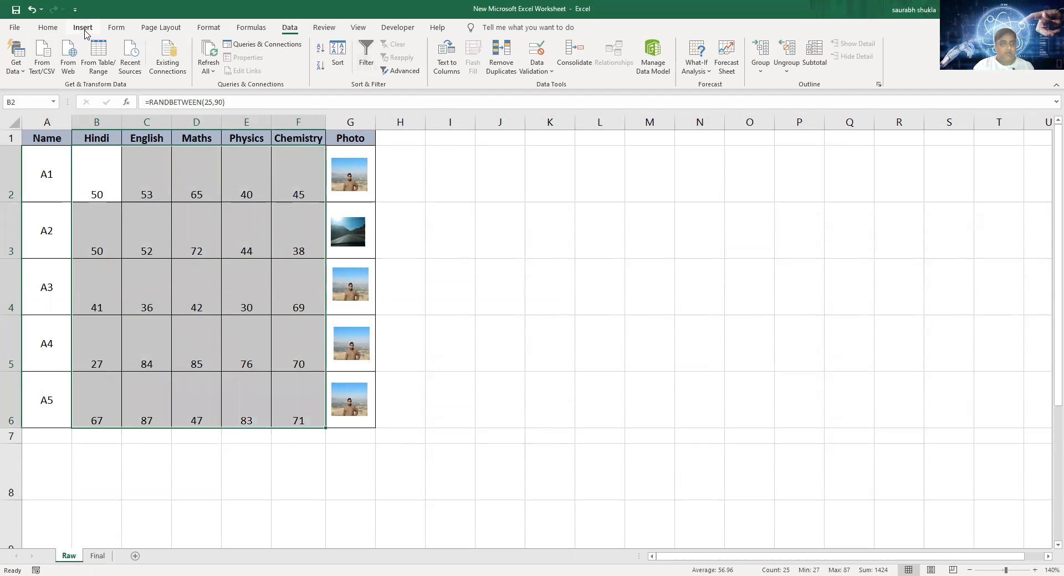
pyautogui.click(49, 29)
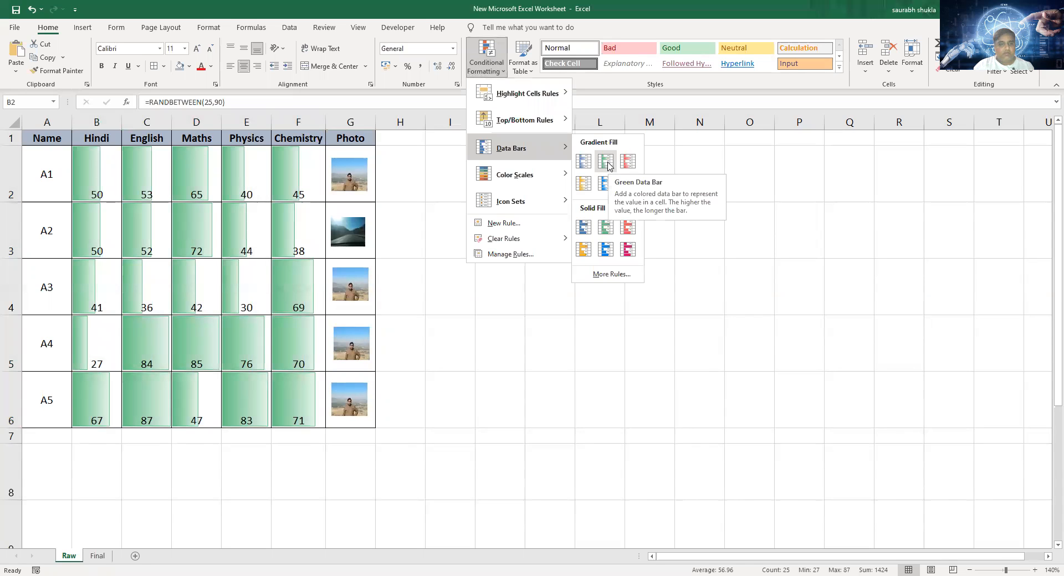
pyautogui.click(544, 242)
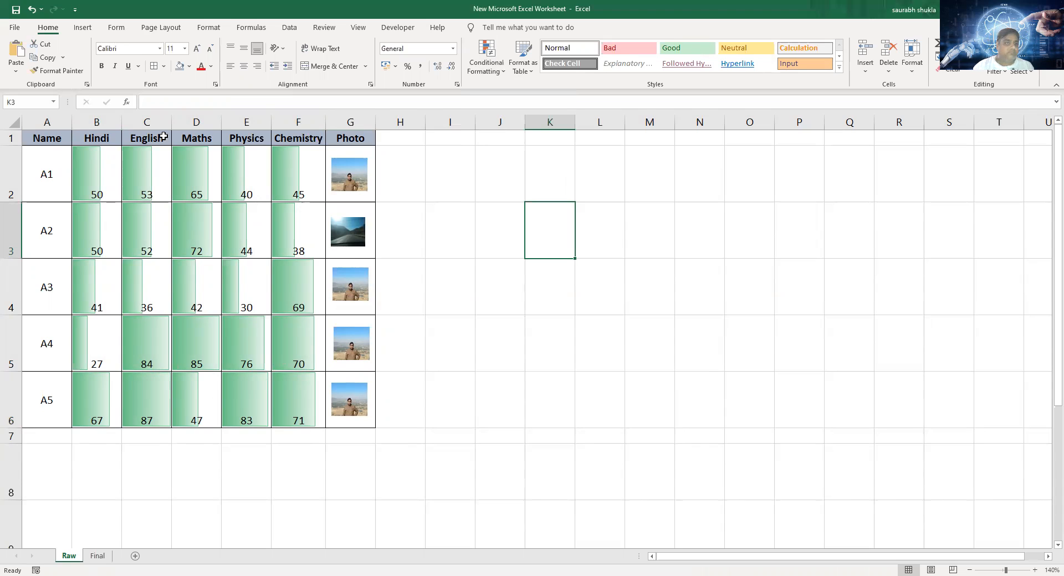
pyautogui.click(49, 137)
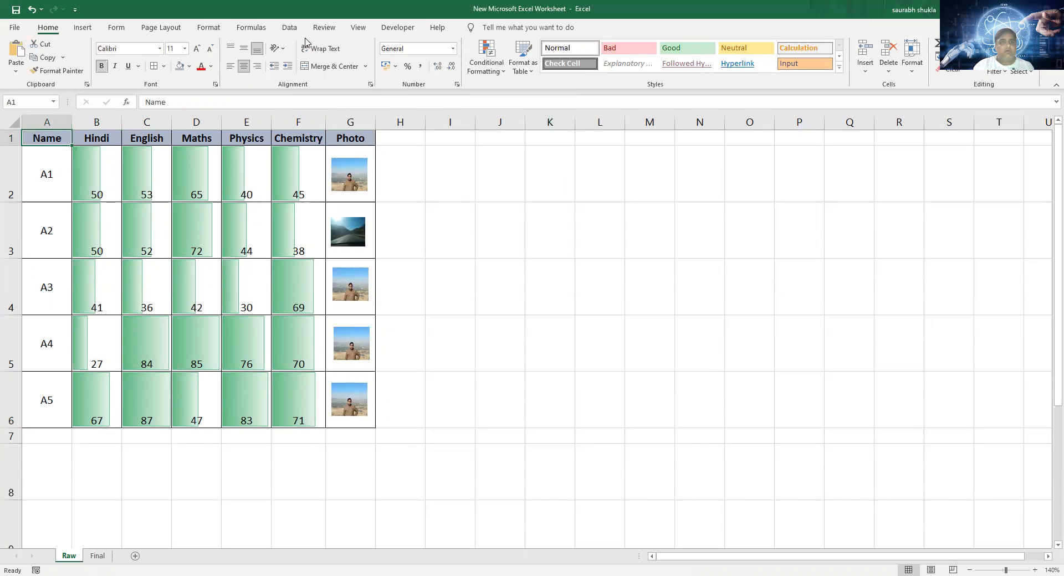
# Set the photo in student A1's row to move and size with cells in its picture properties
pyautogui.click(352, 177)
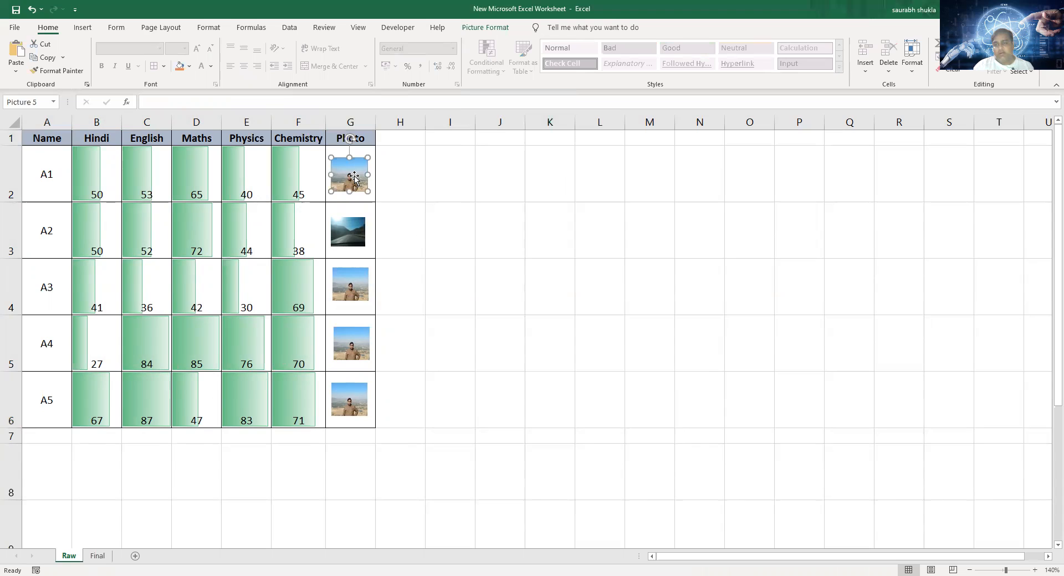
pyautogui.rightClick(354, 176)
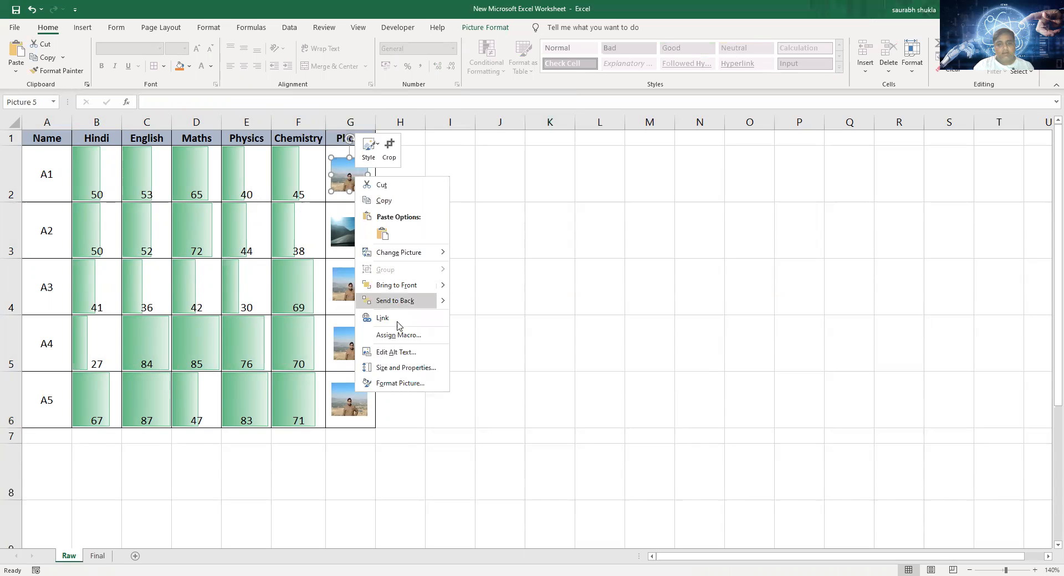
pyautogui.click(417, 383)
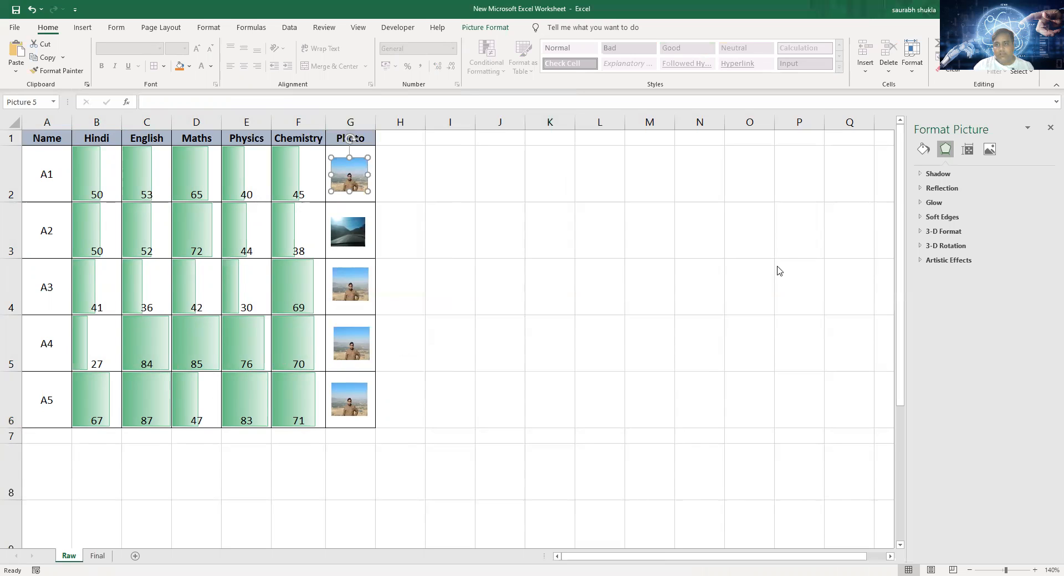
pyautogui.click(967, 149)
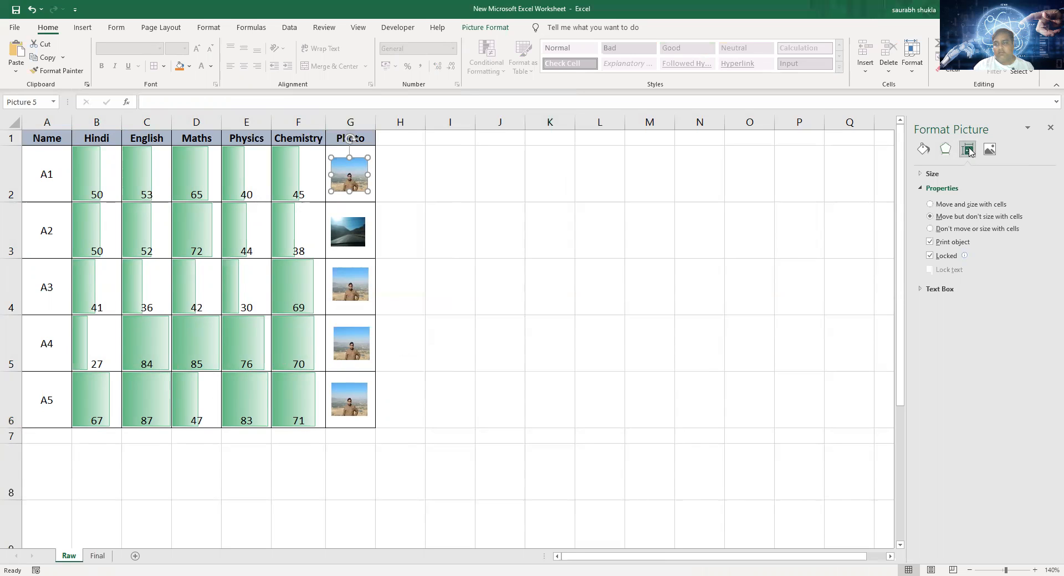
pyautogui.click(930, 204)
pyautogui.click(537, 251)
# Set the photos of students A2 to A5 to move and size with cells, and close the picture formatting settings
pyautogui.click(349, 235)
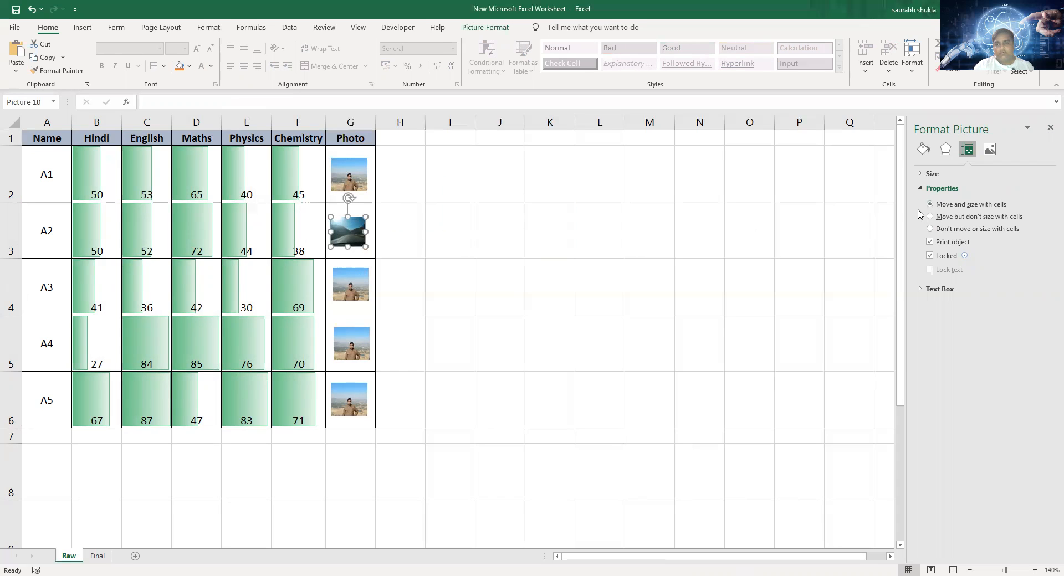
pyautogui.click(482, 264)
pyautogui.click(346, 284)
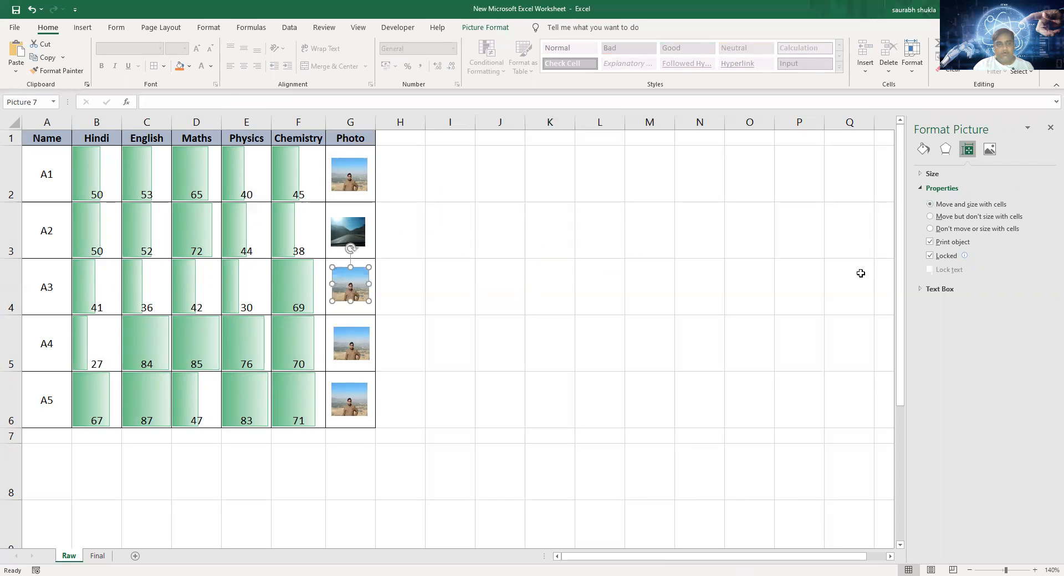
pyautogui.click(353, 336)
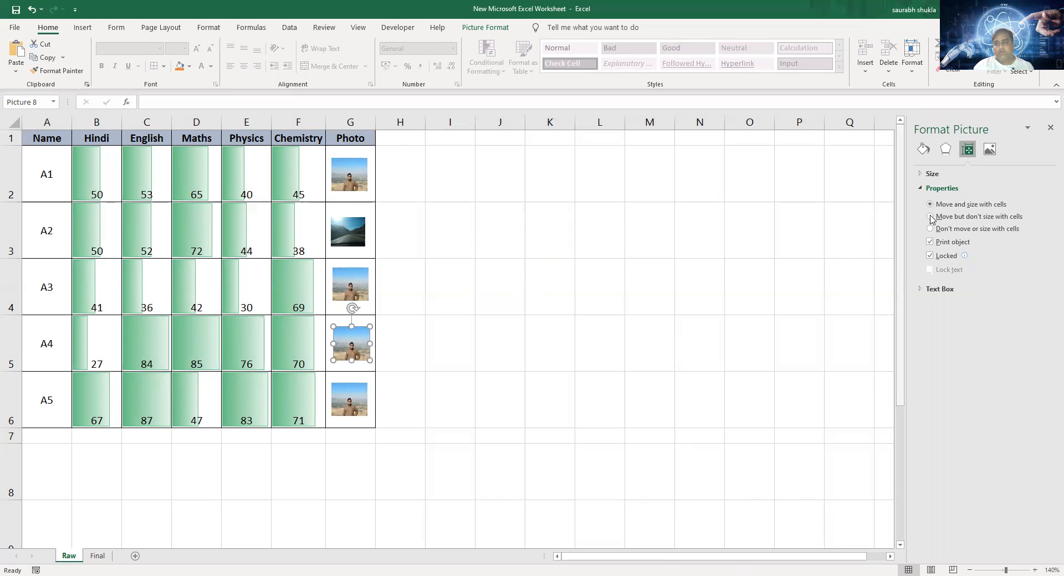
pyautogui.click(1050, 128)
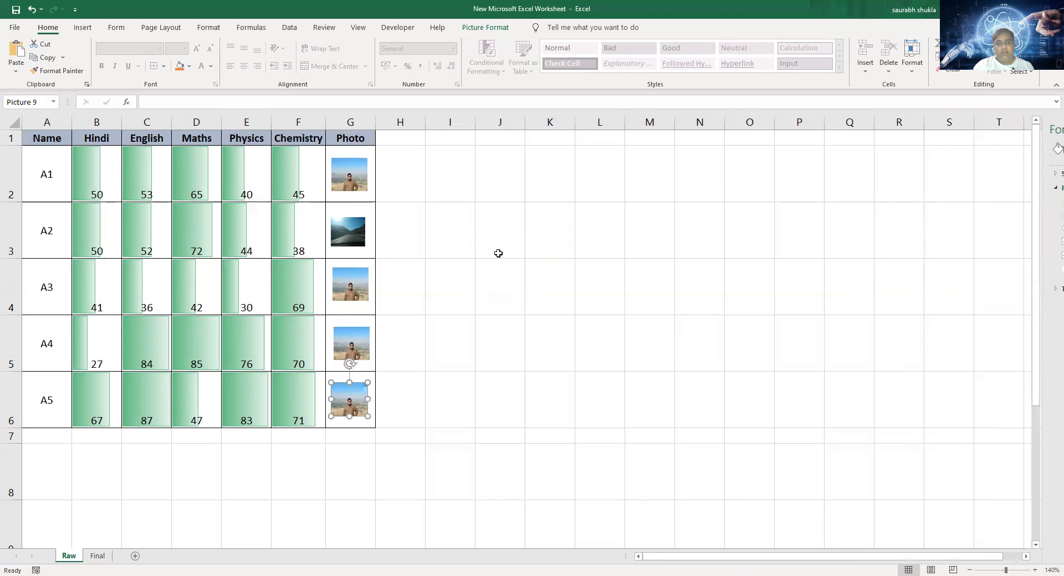
pyautogui.click(498, 253)
# Check the cell-positioning properties of student A2's photo and close the picture formatting settings
pyautogui.click(351, 233)
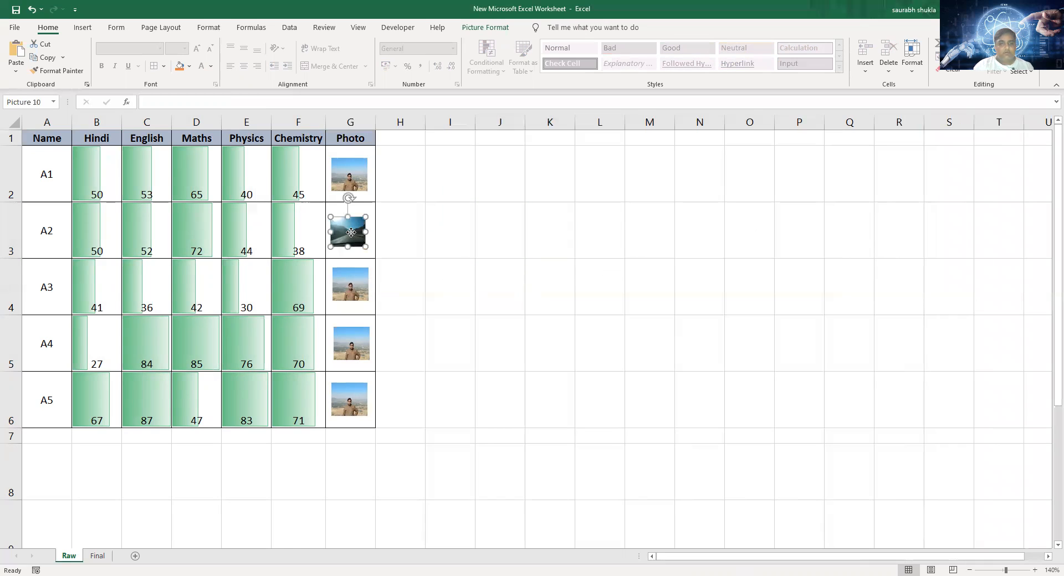
pyautogui.rightClick(351, 233)
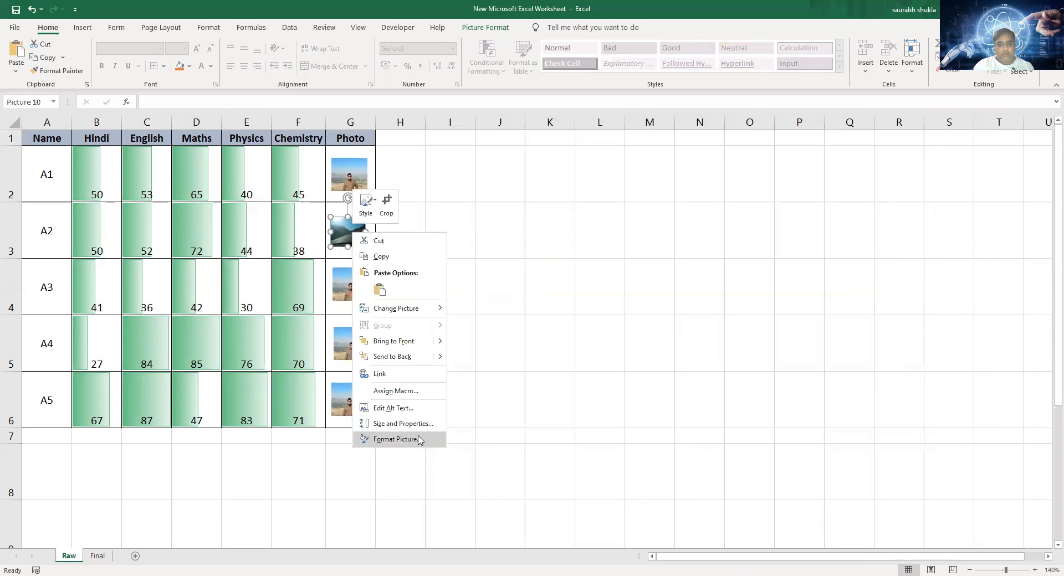
pyautogui.click(395, 439)
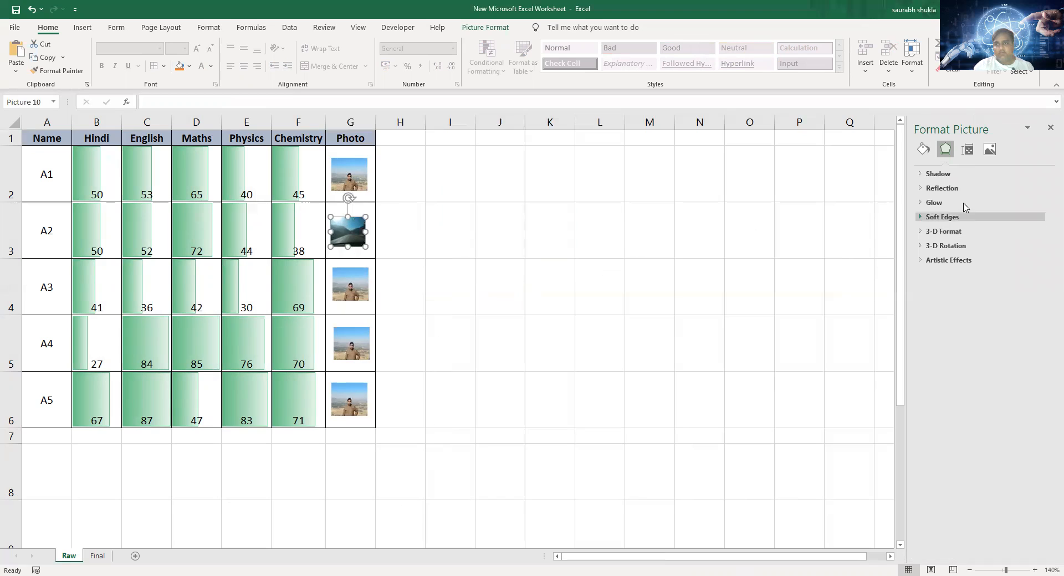
pyautogui.click(968, 152)
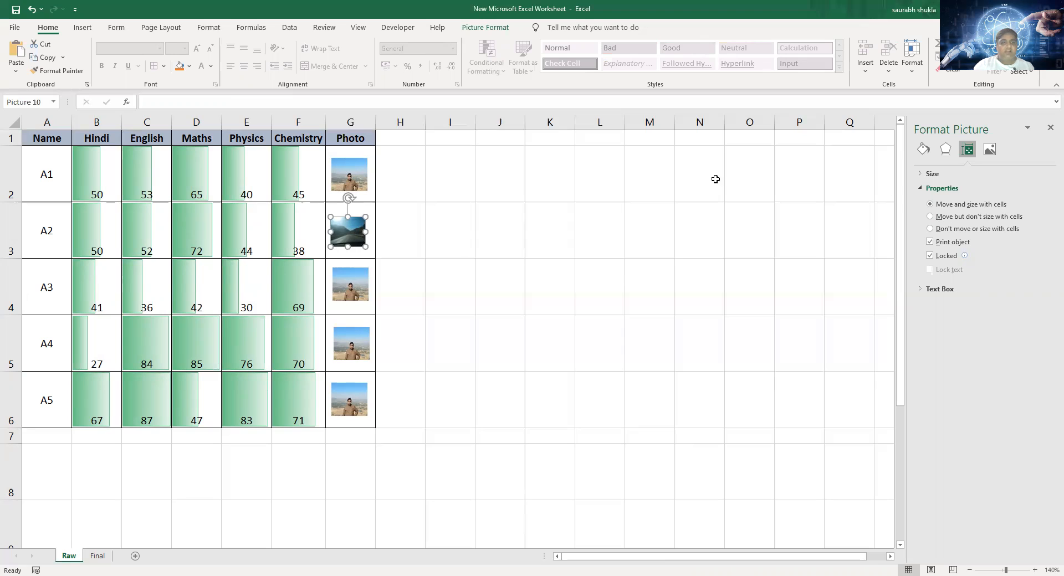
pyautogui.click(616, 233)
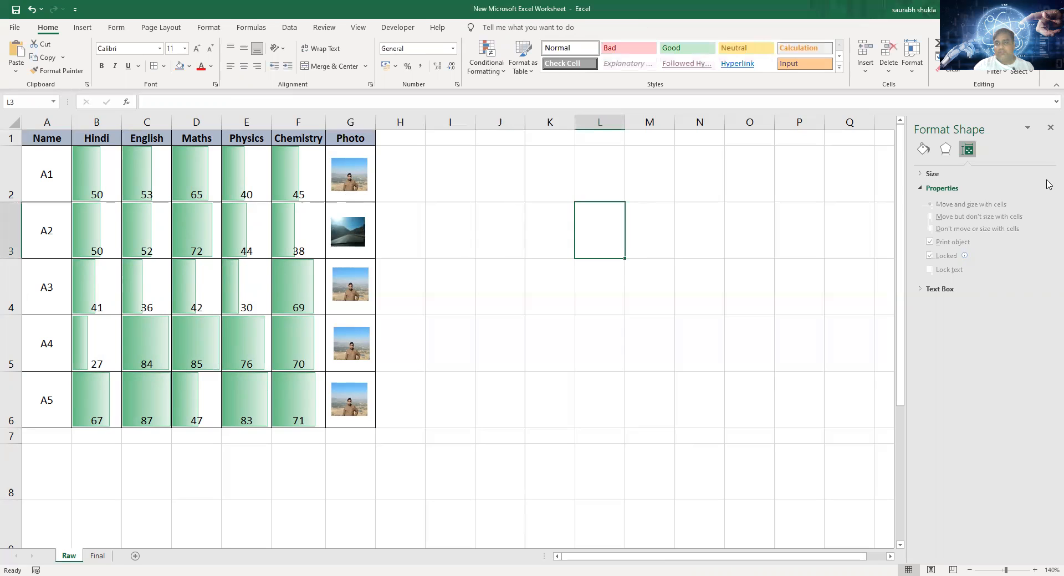
pyautogui.click(1049, 129)
pyautogui.click(549, 294)
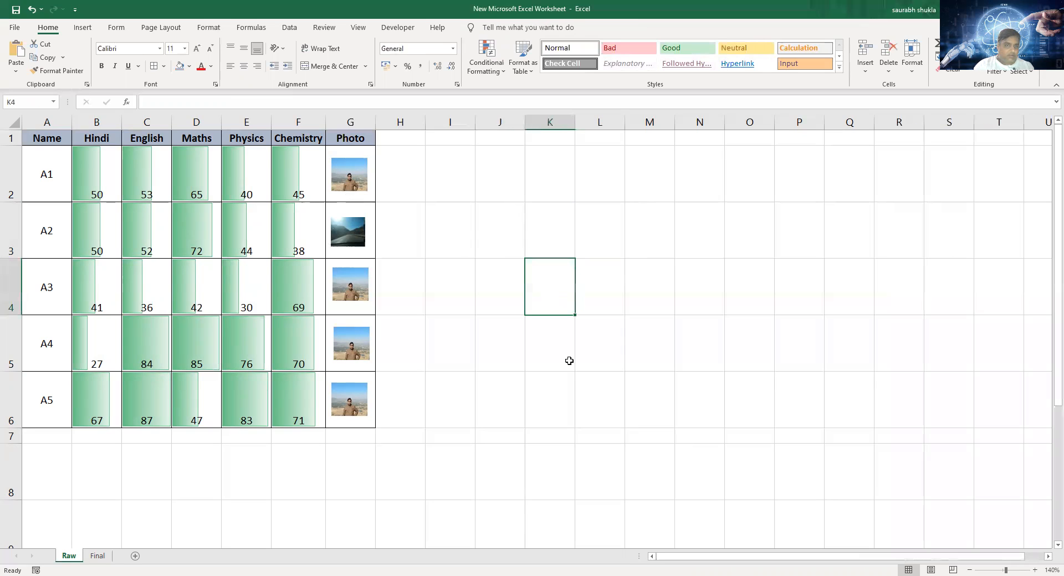
# Add filters to the Raw sheet's table and show only A4 in the Name column
pyautogui.hotkey('ctrl', 'Home')
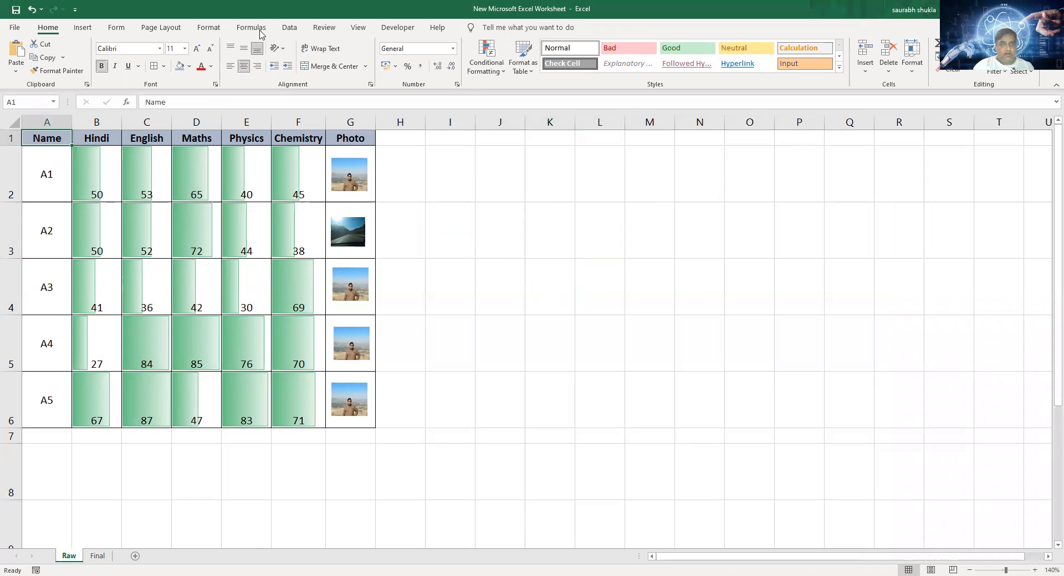
pyautogui.click(291, 29)
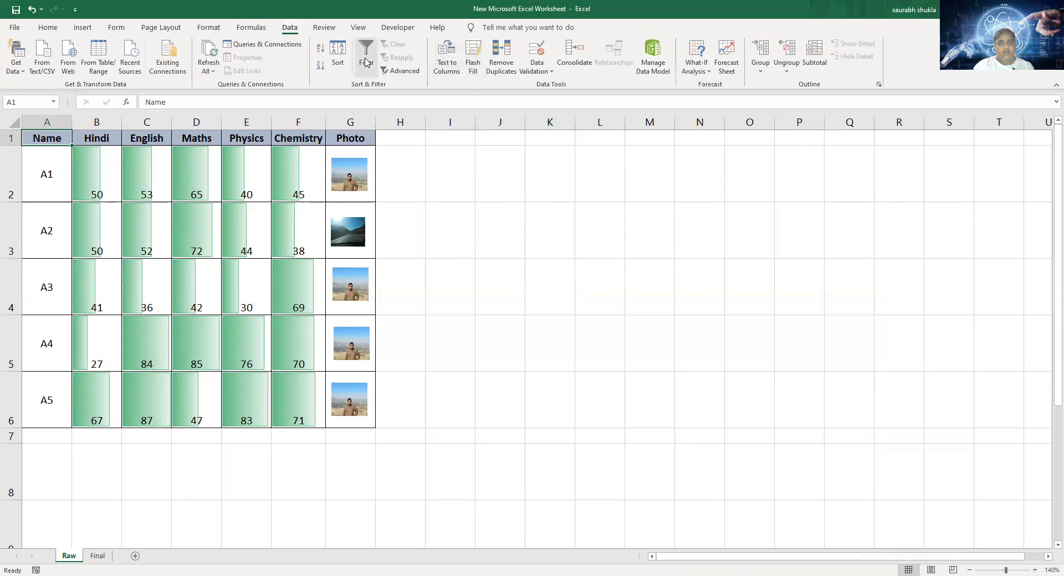
pyautogui.click(370, 61)
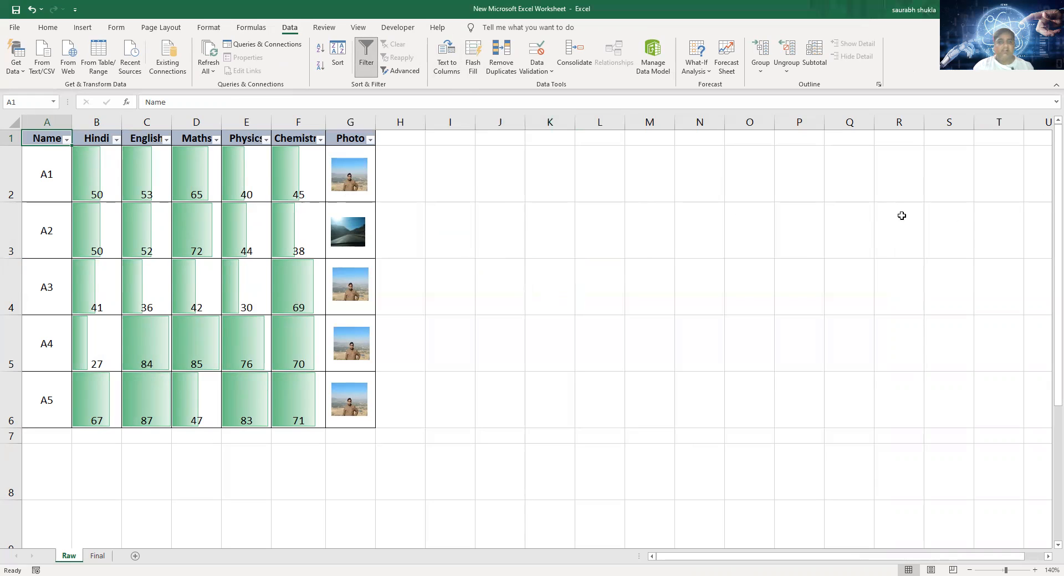
pyautogui.click(66, 139)
pyautogui.click(47, 271)
pyautogui.click(41, 311)
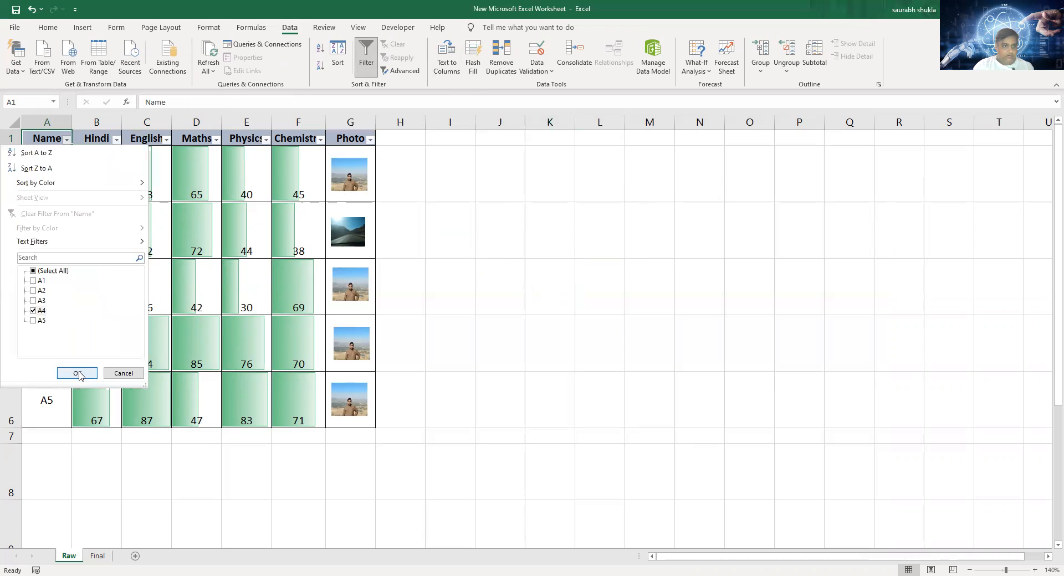
pyautogui.click(77, 374)
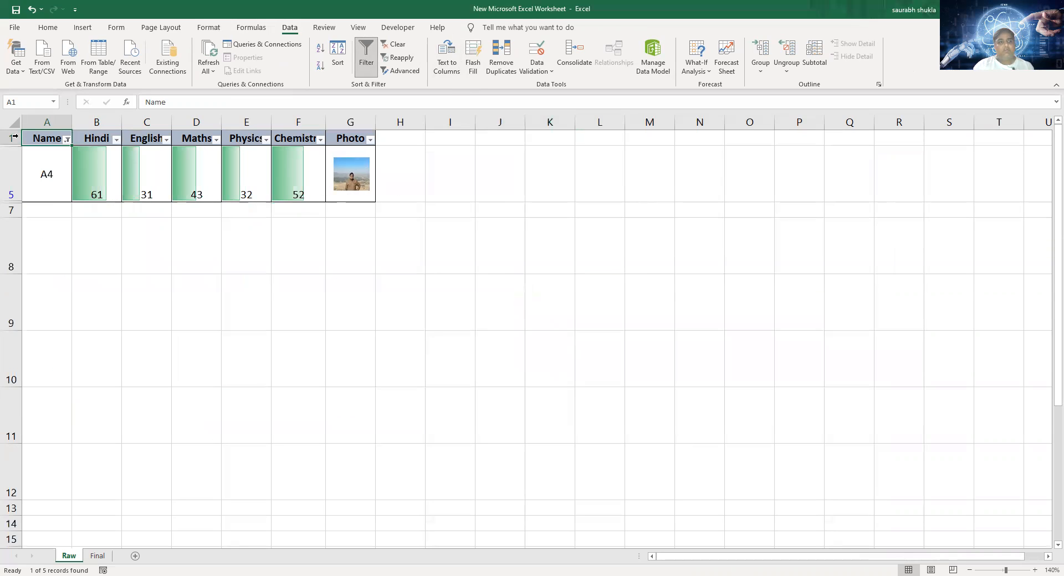
# Change the Raw sheet's Name filter to show only A2, and extend it to include A1
pyautogui.click(67, 140)
pyautogui.click(41, 311)
pyautogui.click(41, 291)
pyautogui.click(76, 373)
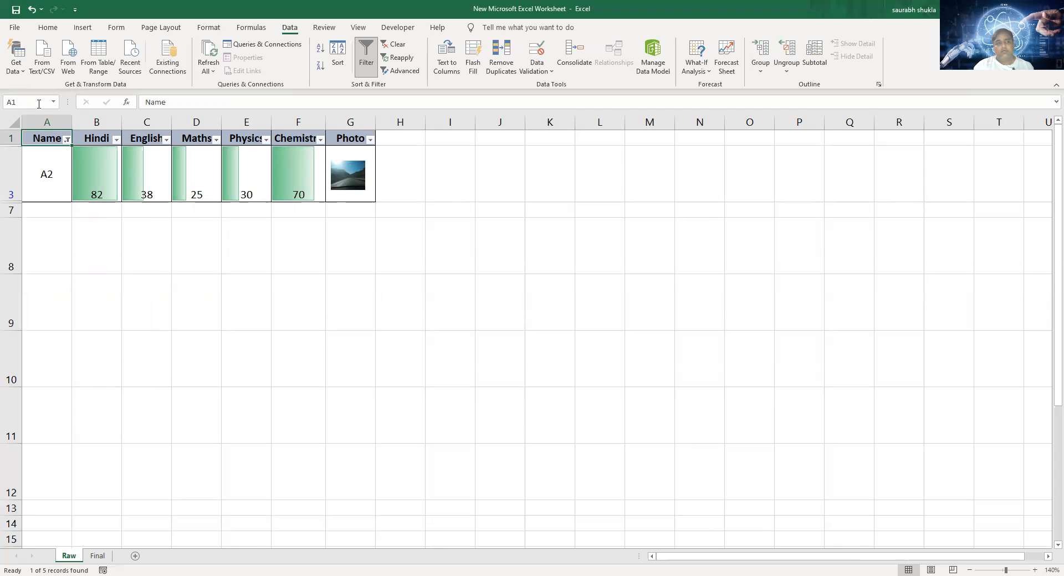
pyautogui.hotkey('alt', 'Down')
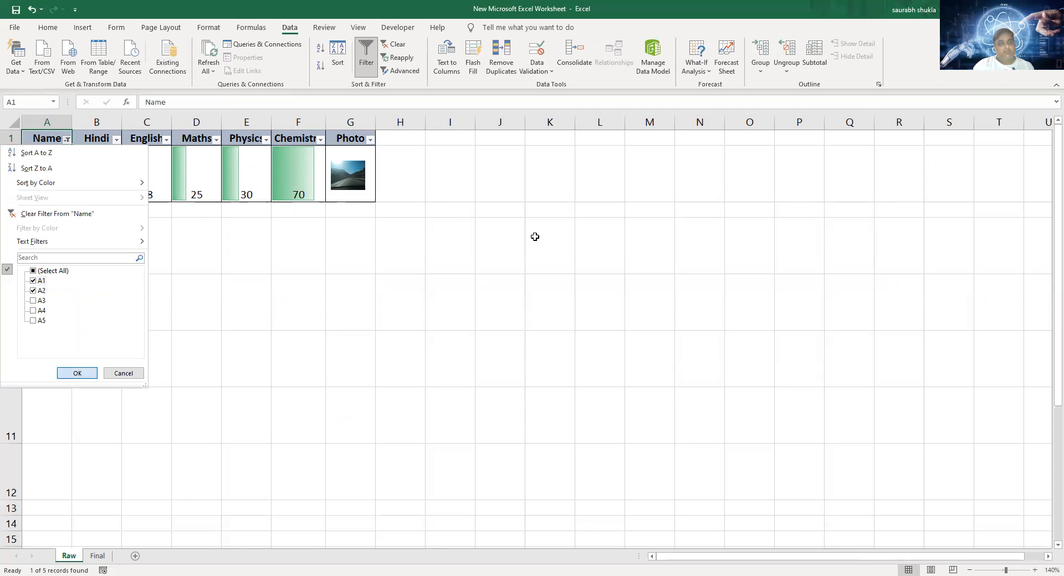
pyautogui.press('Return')
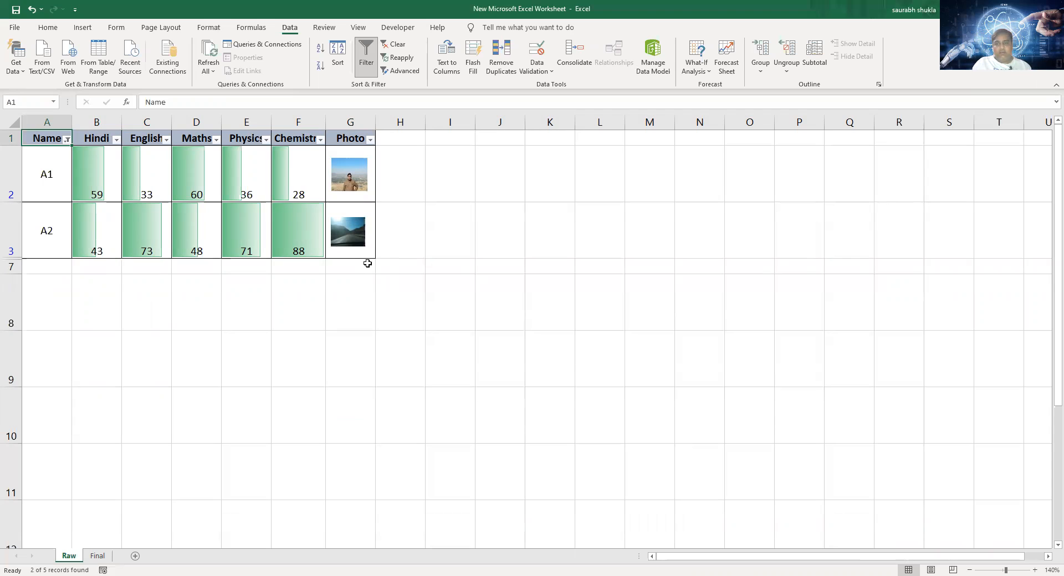
# Check that the filtered rows A1 and A2 each show their own photo
pyautogui.click(55, 169)
pyautogui.click(49, 229)
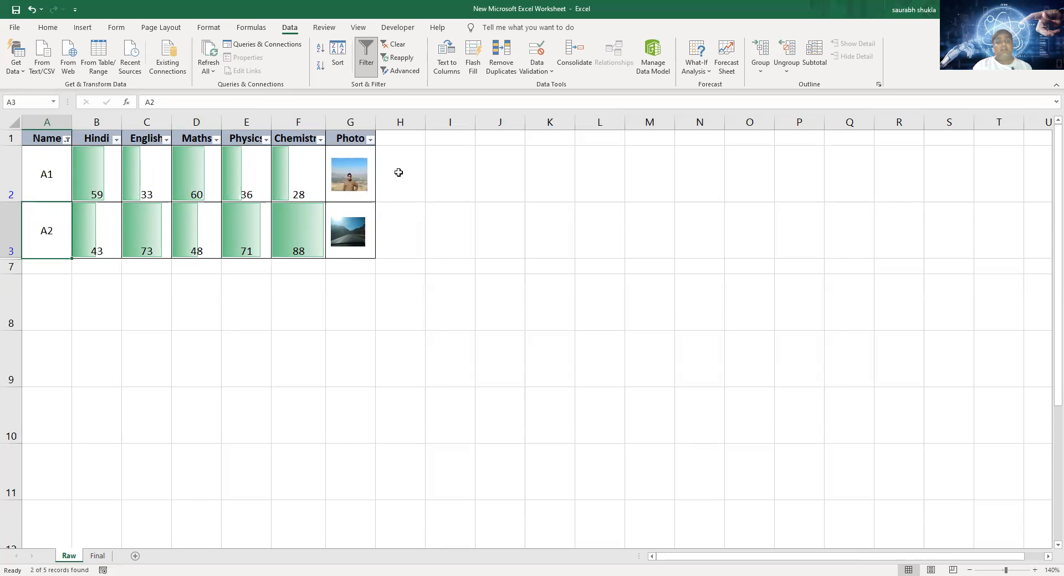
pyautogui.click(346, 181)
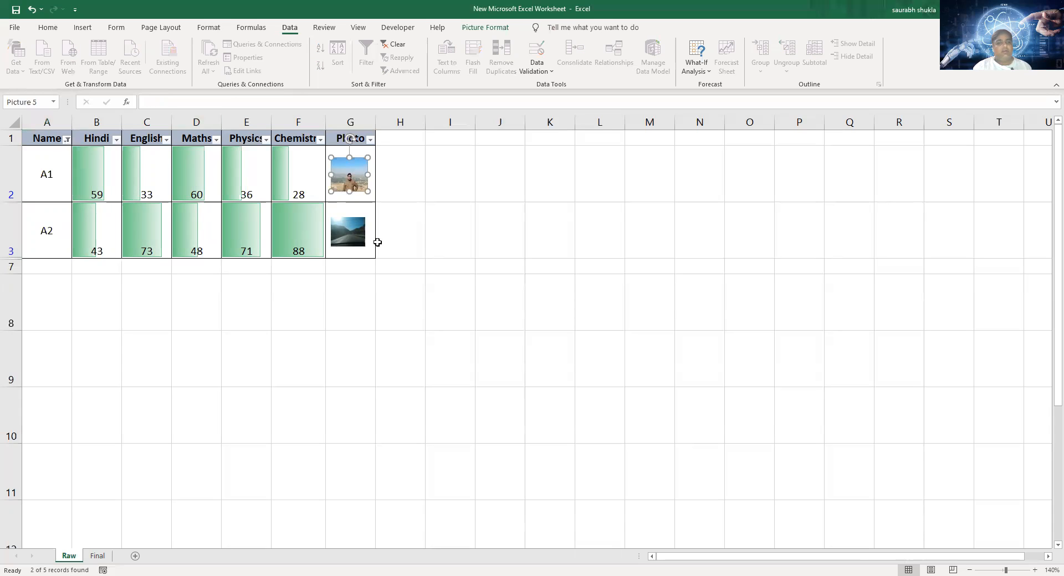
pyautogui.click(359, 236)
pyautogui.click(531, 184)
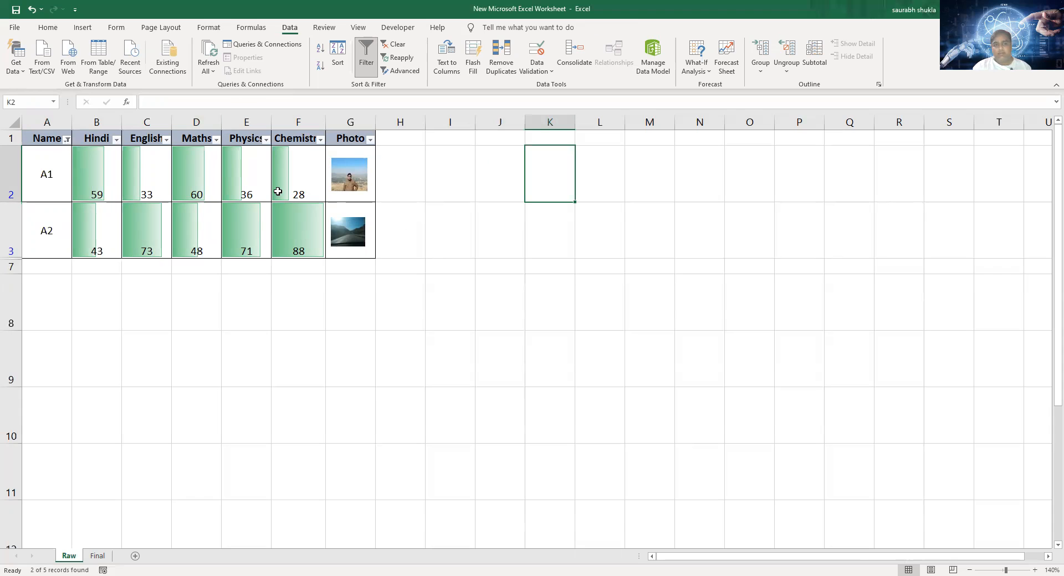
# Open the size and properties settings of student A1's photo to review its positioning option
pyautogui.click(351, 179)
pyautogui.rightClick(351, 179)
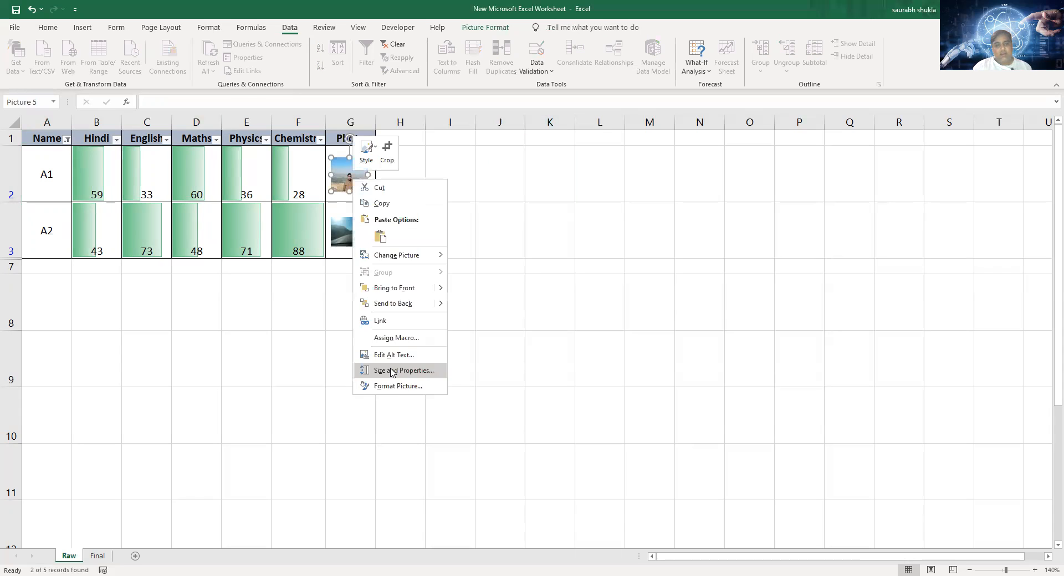
pyautogui.click(406, 375)
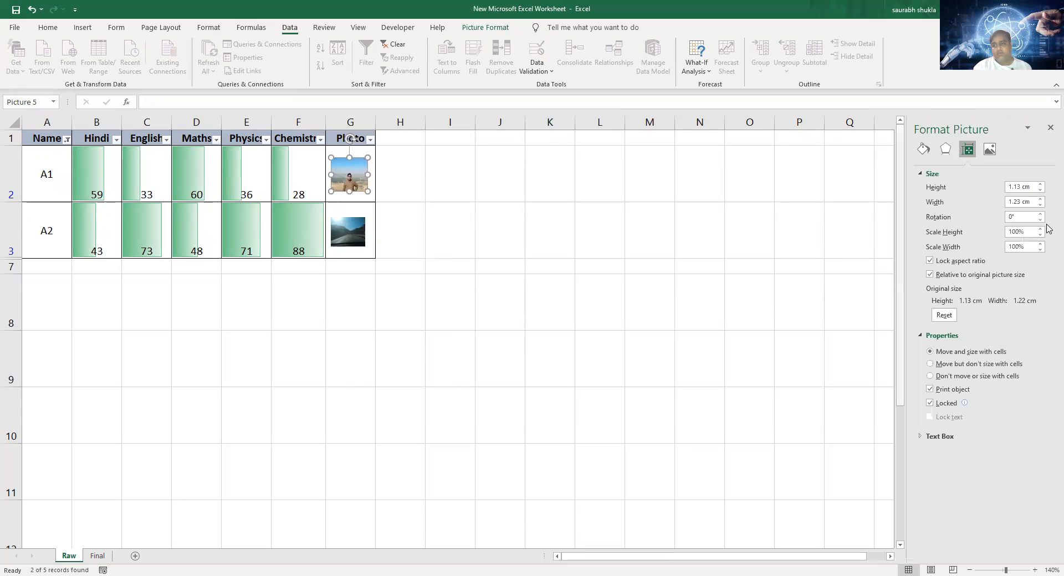
# Check that student A1's photo uses the option Move and size with cells, and deselect the photo
pyautogui.click(954, 353)
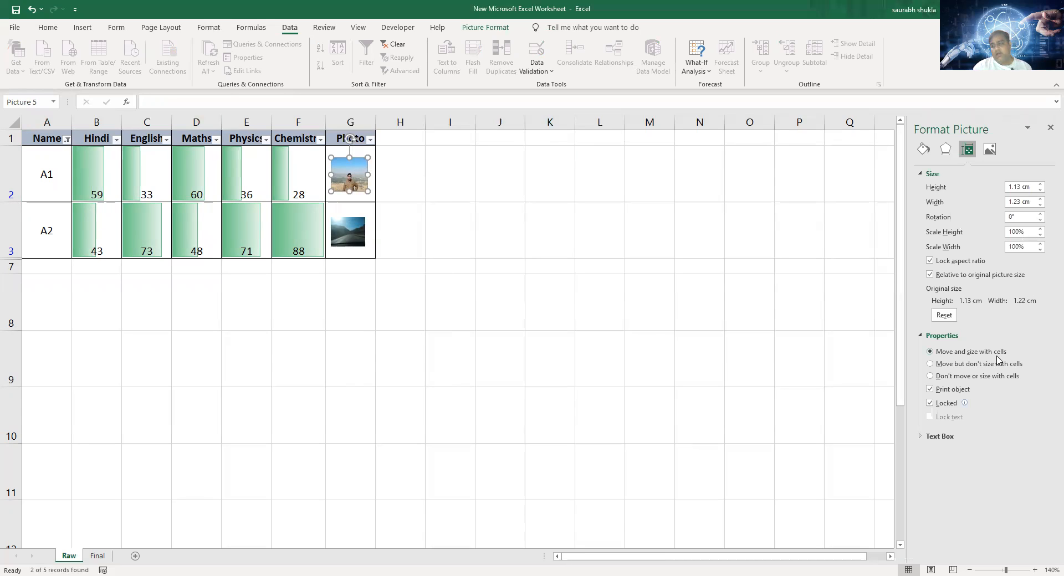
pyautogui.rightClick(356, 178)
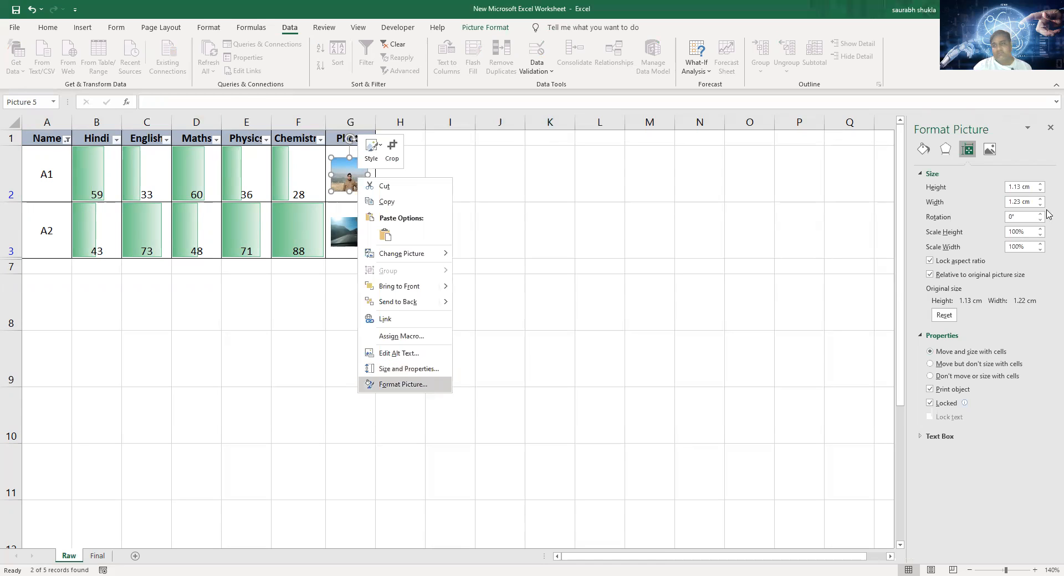
pyautogui.click(967, 150)
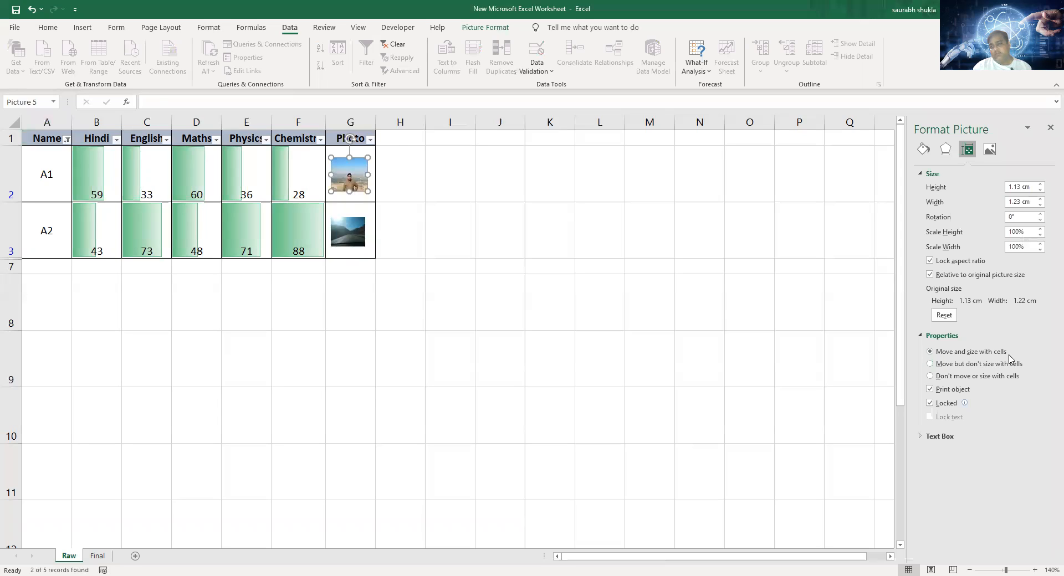
pyautogui.click(460, 177)
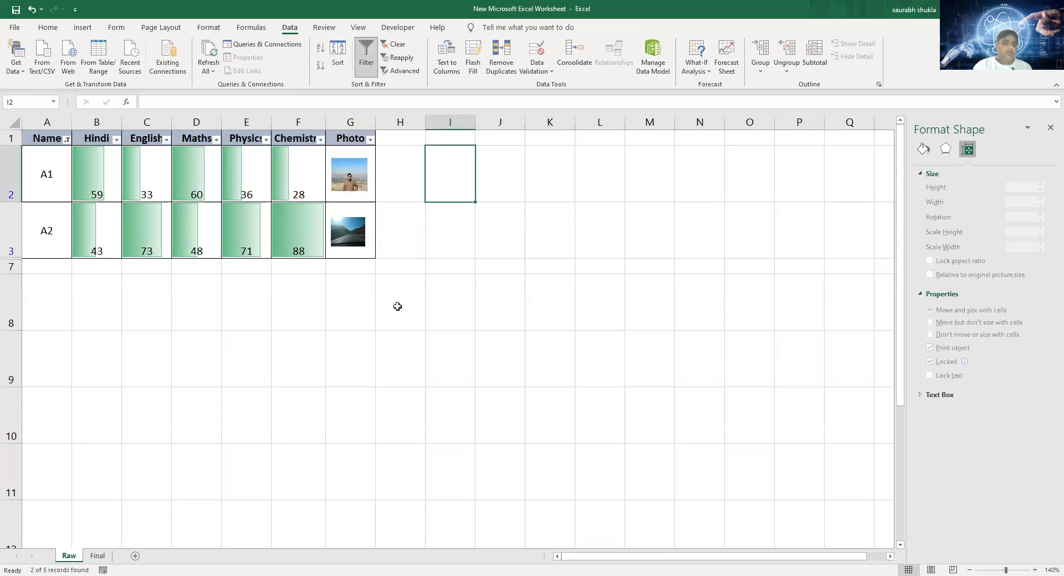
# Increase the height of empty row 9 on the Raw sheet to about twice that of the neighbouring rows
pyautogui.click(17, 351)
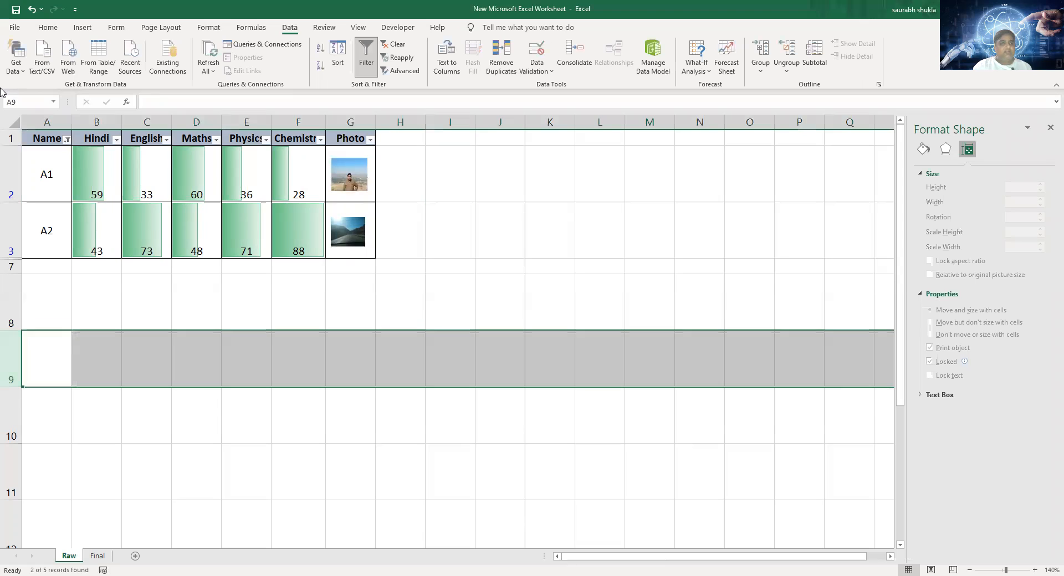
pyautogui.click(218, 29)
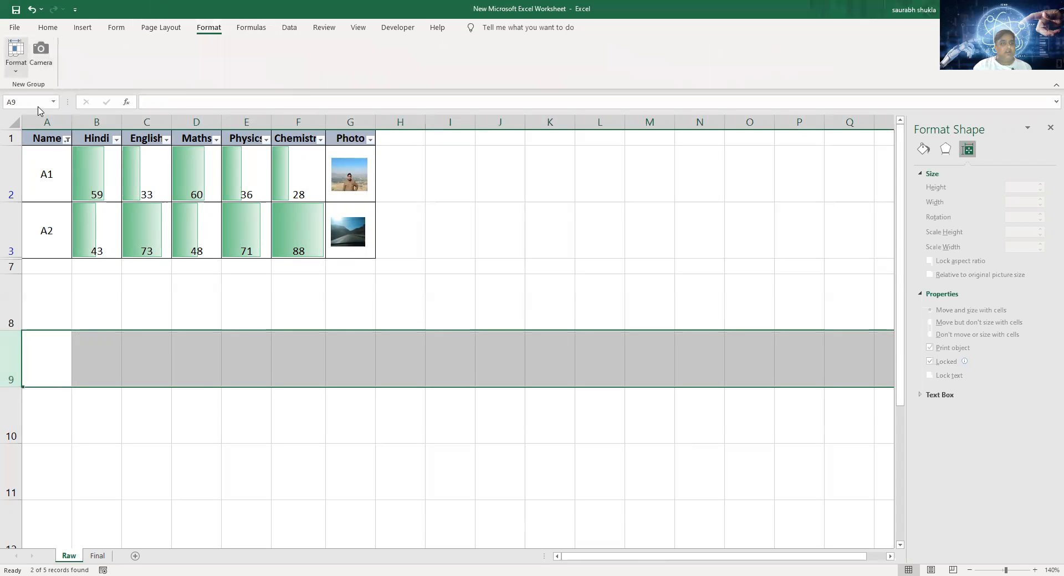
pyautogui.click(16, 62)
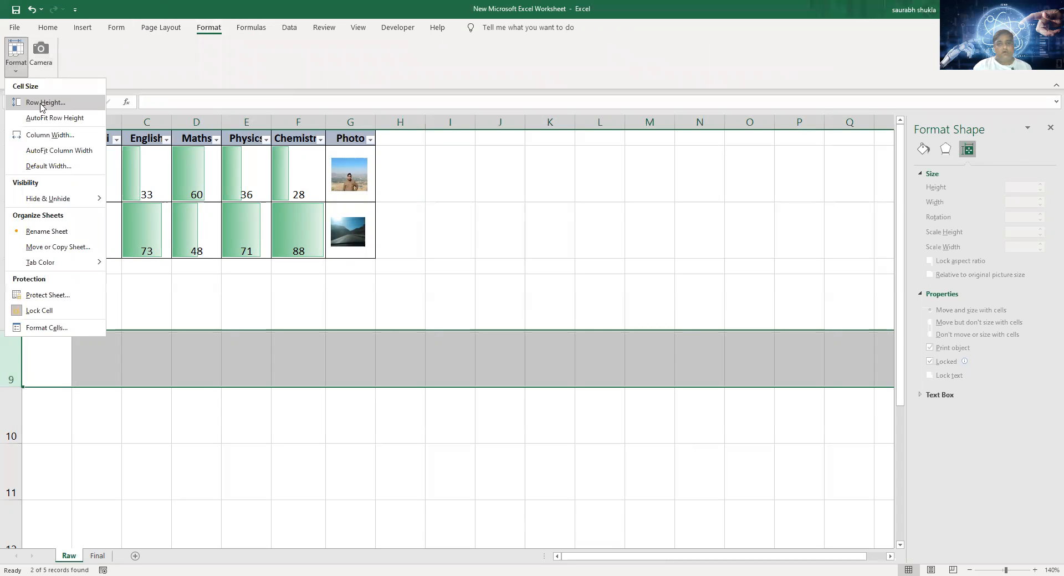
pyautogui.click(44, 102)
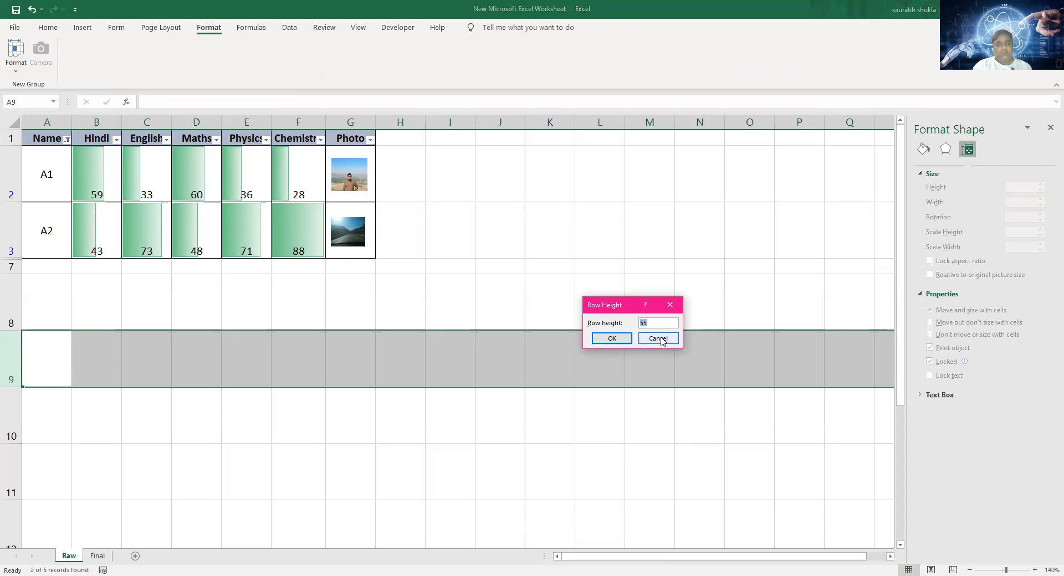
pyautogui.write('11')
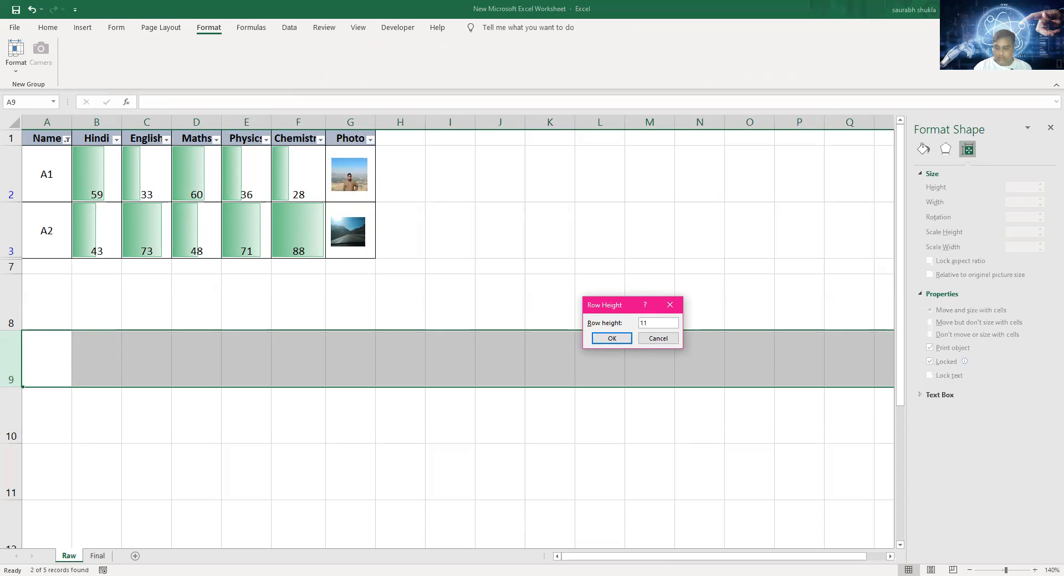
pyautogui.click(625, 337)
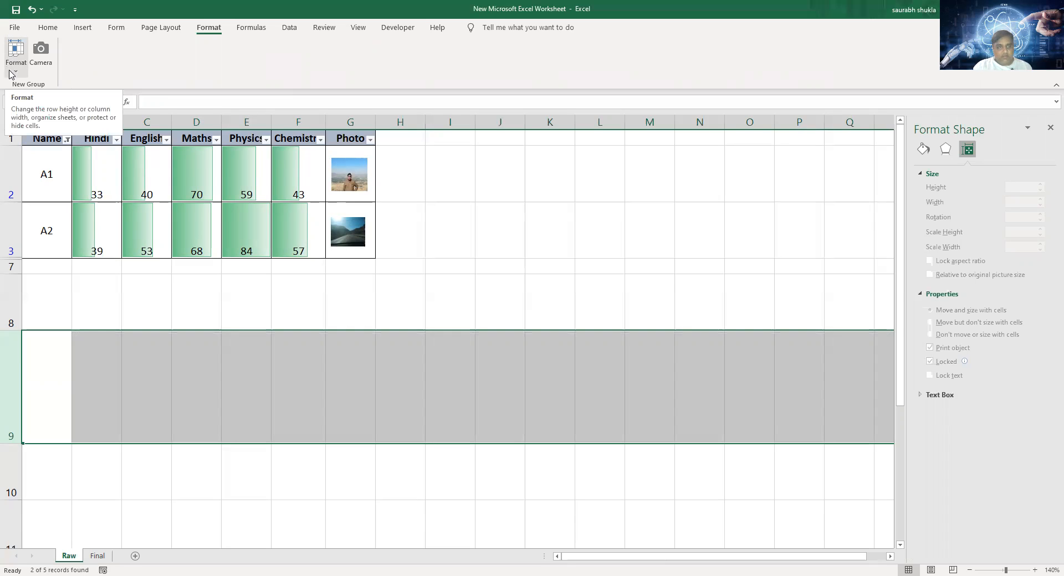
pyautogui.click(469, 174)
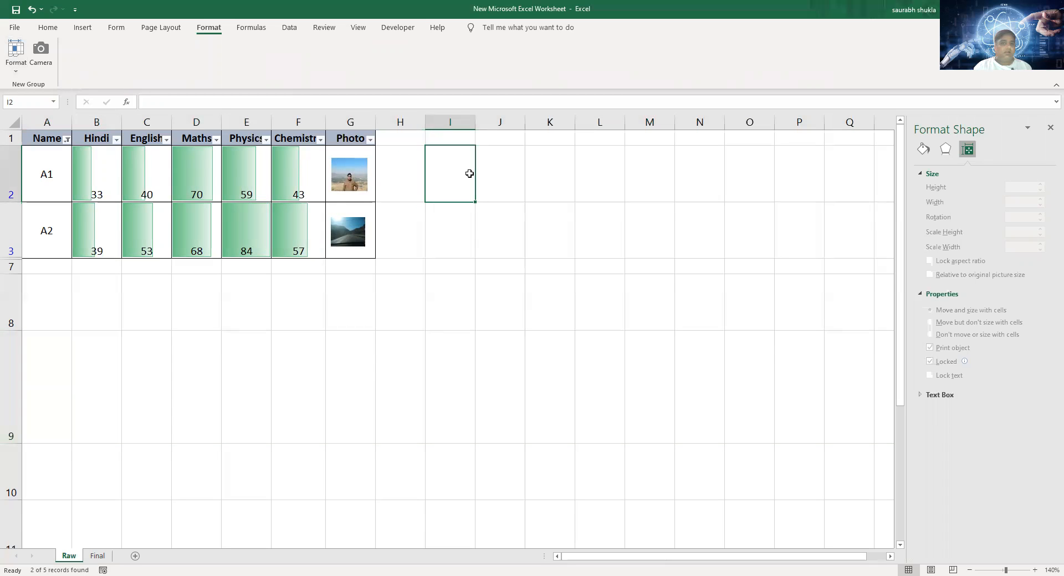